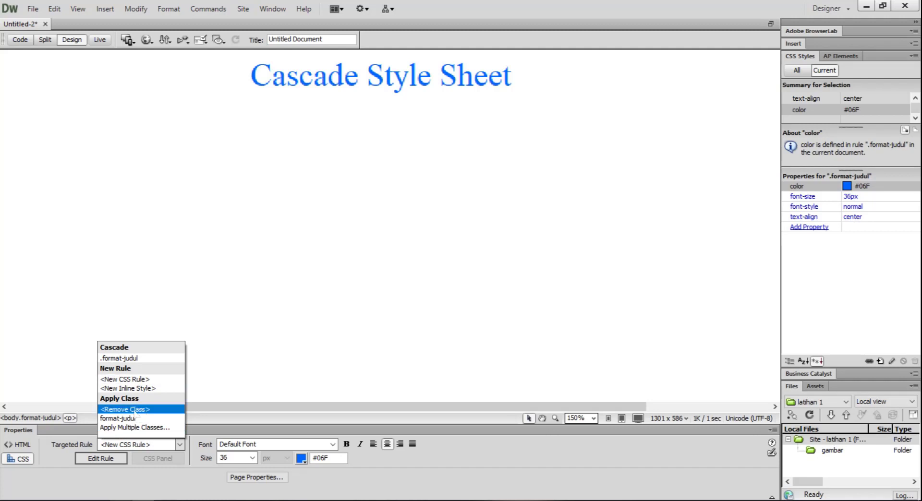
Try to remove the class from the empty paragraph below the heading, and check the page's source code.
left_click(144, 409)
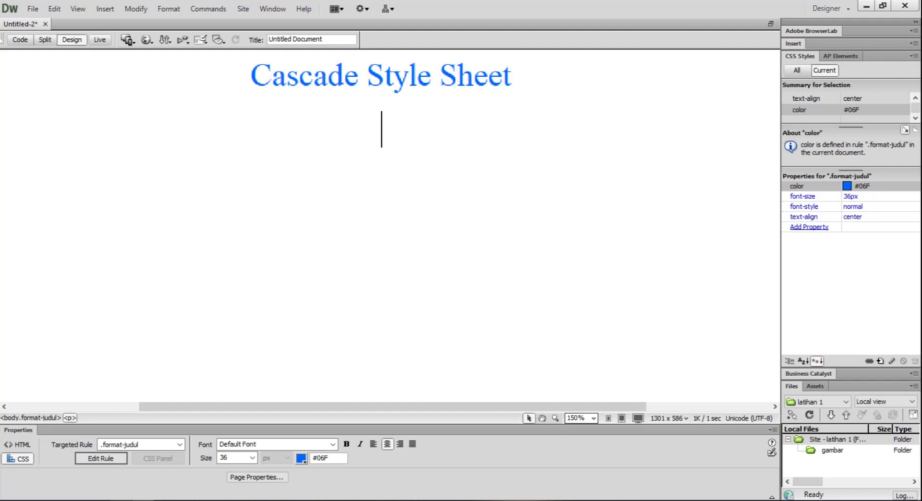
left_click(19, 41)
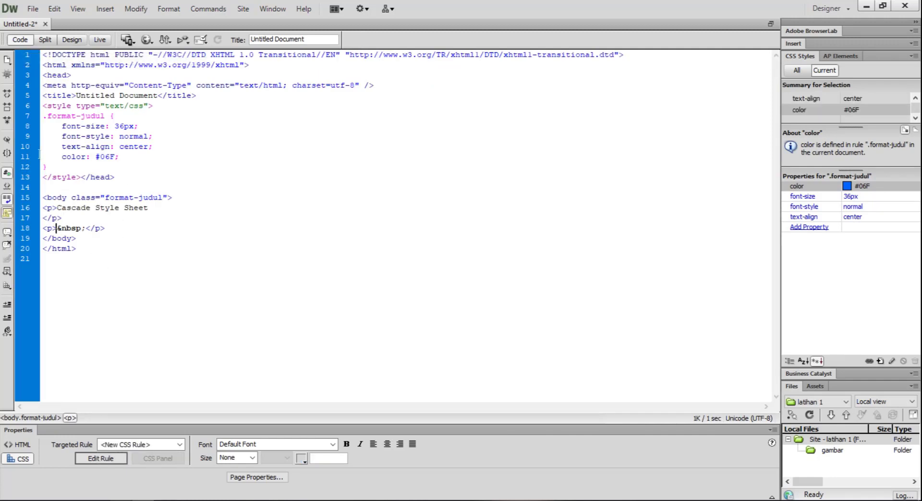
left_click(72, 39)
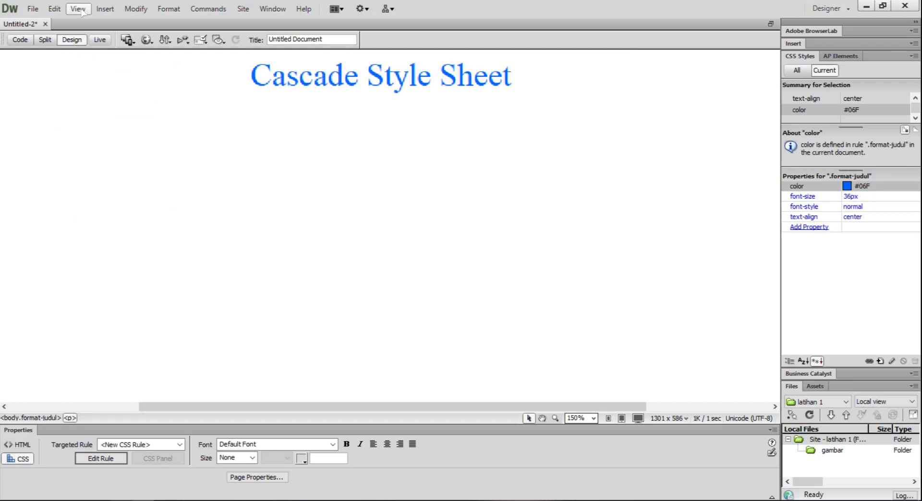
Insert a table with 3 rows and 3 columns, 1000 pixels wide with a 1-pixel border, below the heading.
left_click(103, 9)
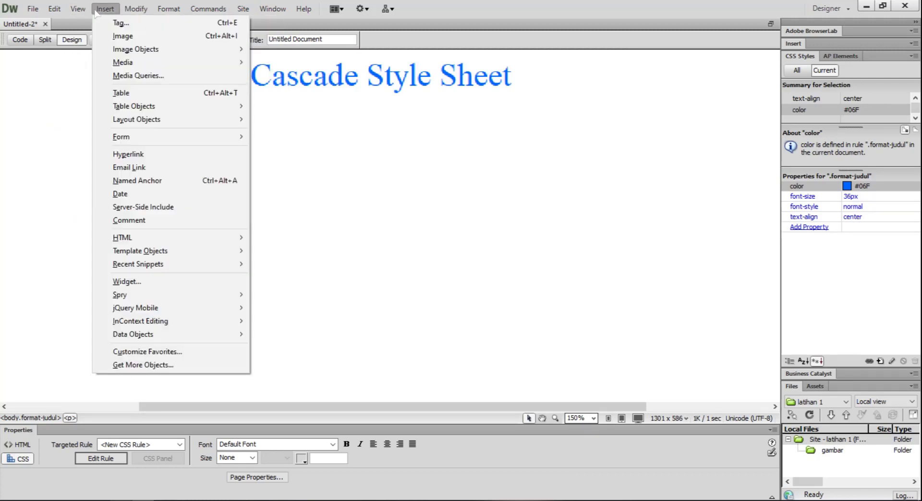
left_click(124, 94)
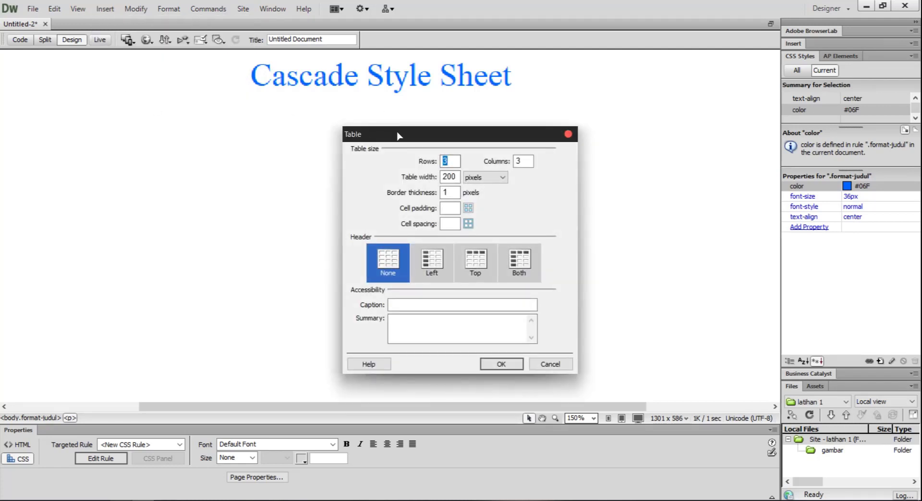
left_click_drag(436, 136, 363, 126)
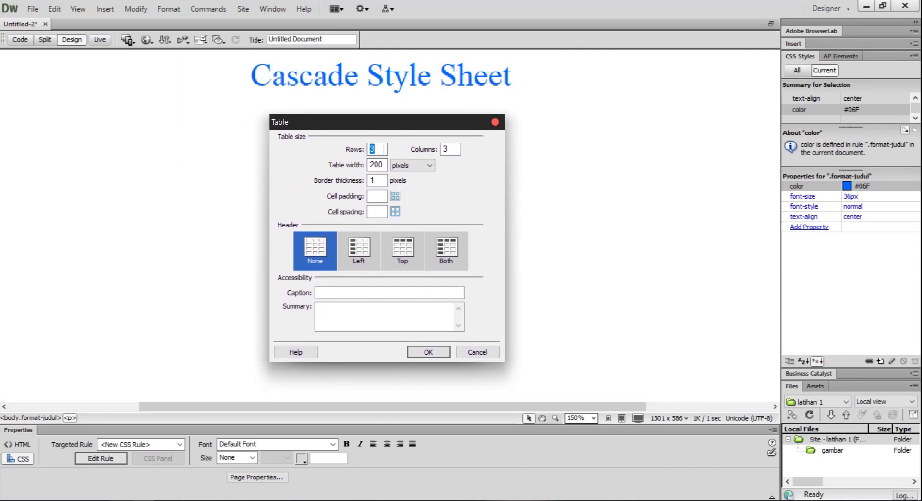
left_click(445, 148)
left_click_drag(447, 151, 441, 153)
left_click_drag(378, 150, 361, 152)
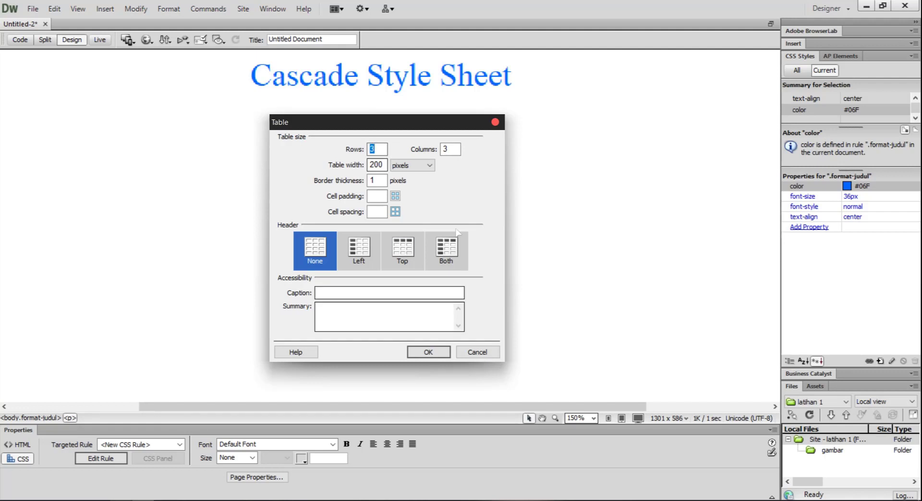
left_click_drag(448, 150, 437, 150)
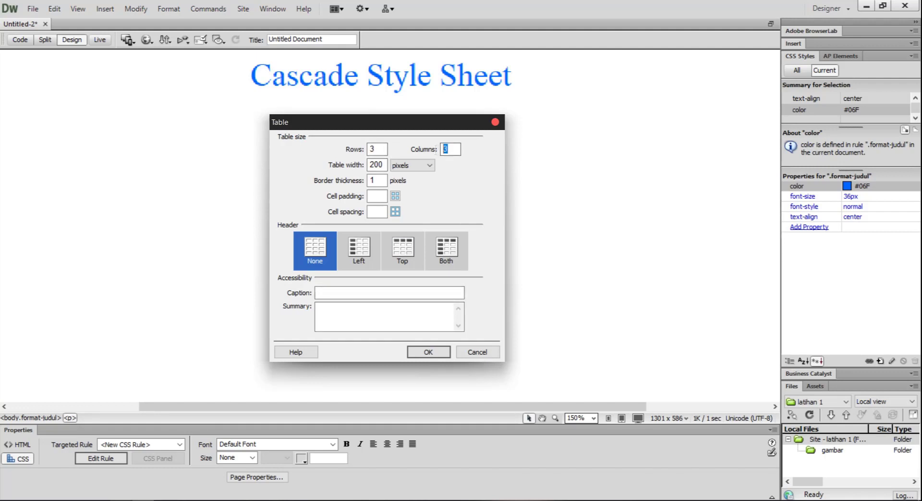
left_click_drag(377, 149, 363, 152)
left_click(382, 164)
double_click(380, 165)
type("1000")
left_click(428, 353)
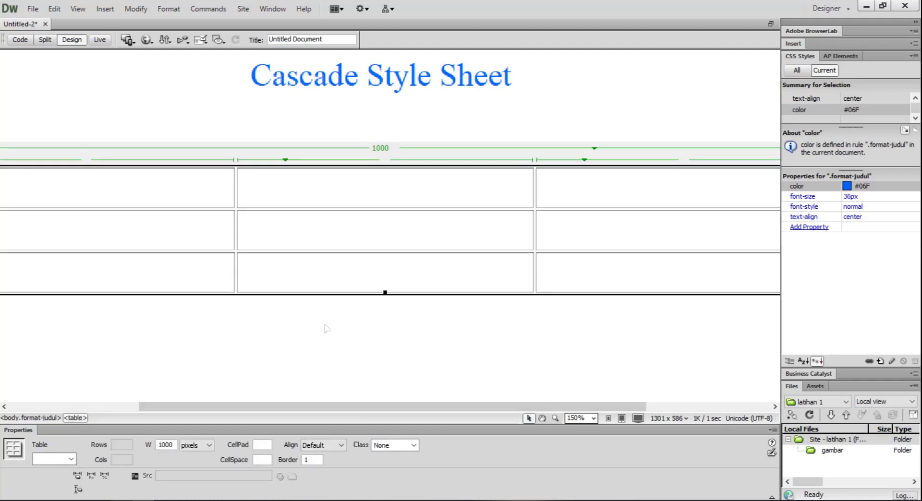
Review the new table's alignment options and its row and column settings.
key("ctrl+minus")
key("ctrl+equal")
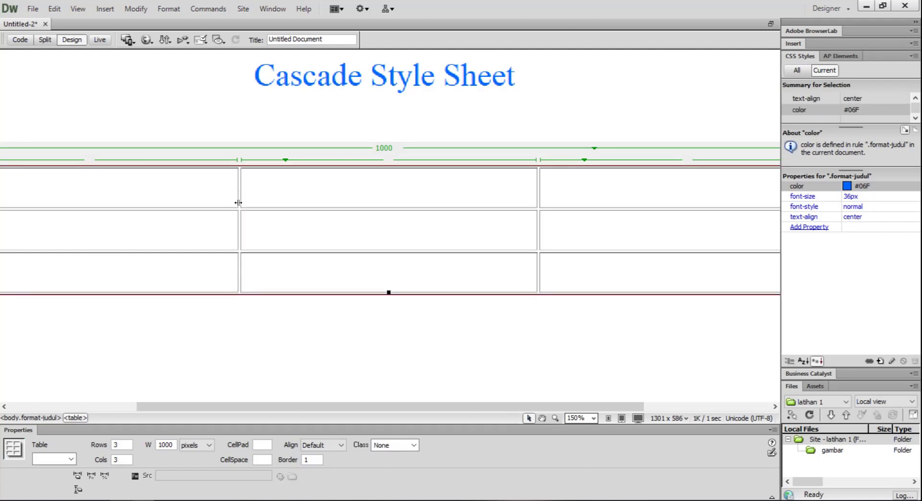
left_click(340, 445)
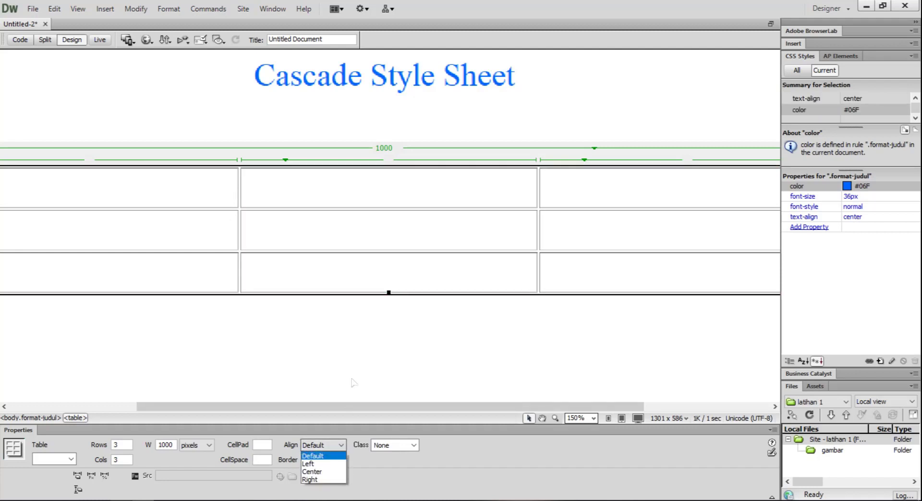
left_click(353, 382)
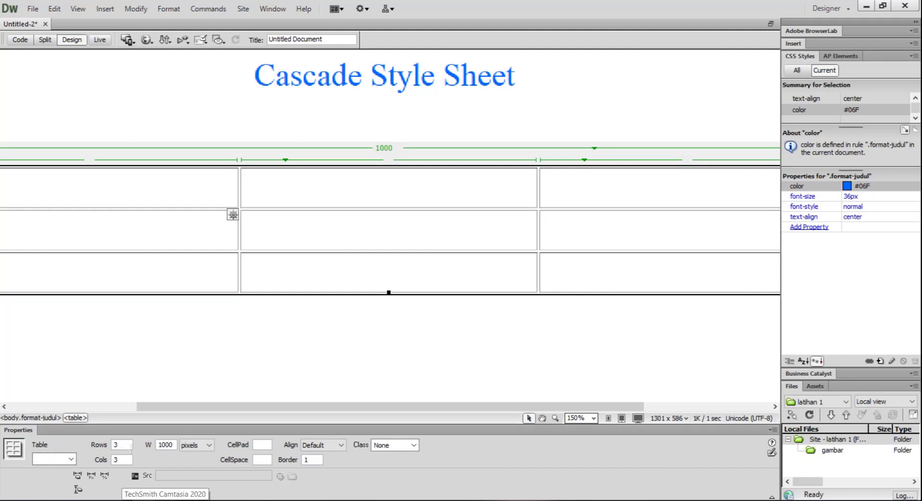
left_click(129, 446)
key("Tab")
left_click(114, 445)
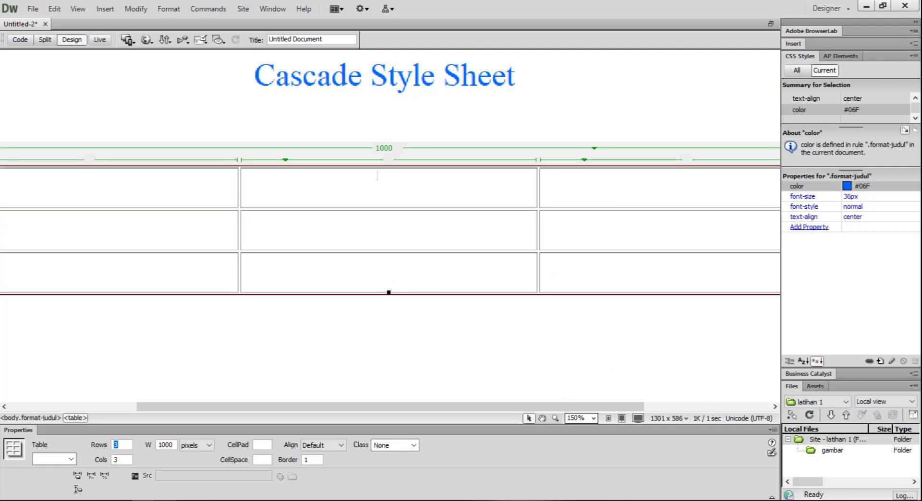
Try to remove the format-judul class from the table's first cell.
left_click(191, 182)
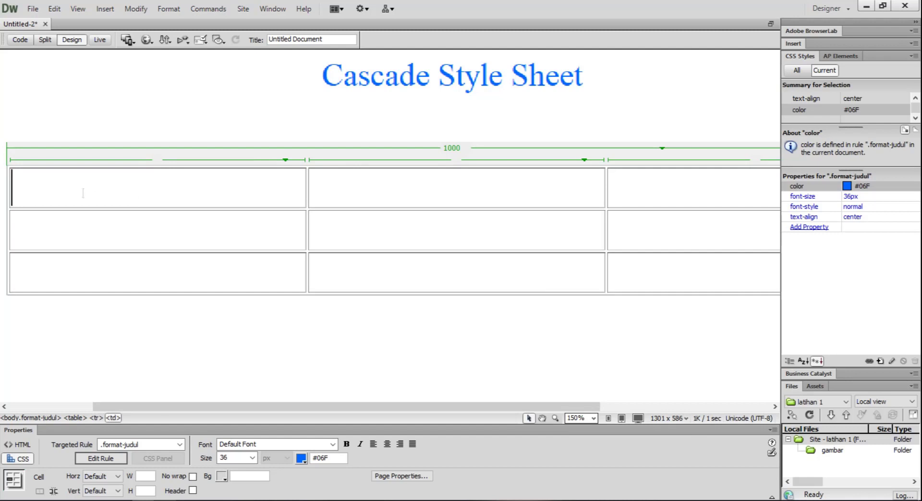
left_click(159, 444)
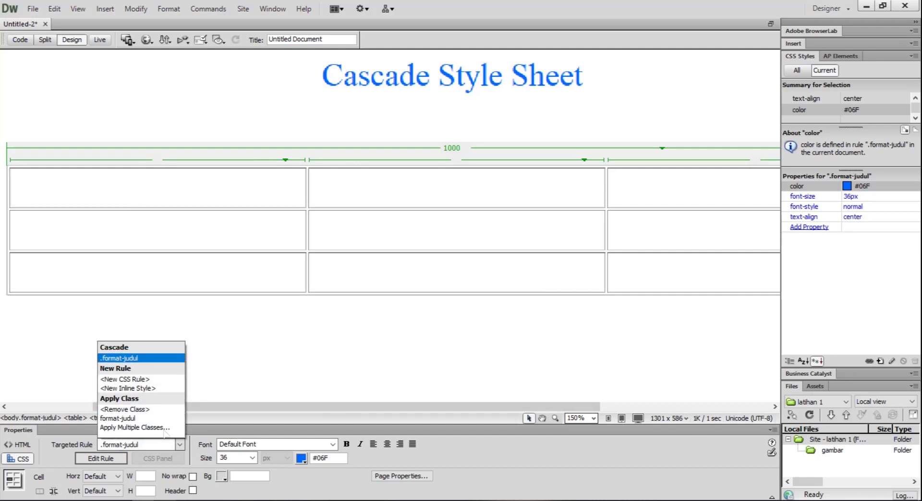
left_click(151, 414)
left_click(130, 190)
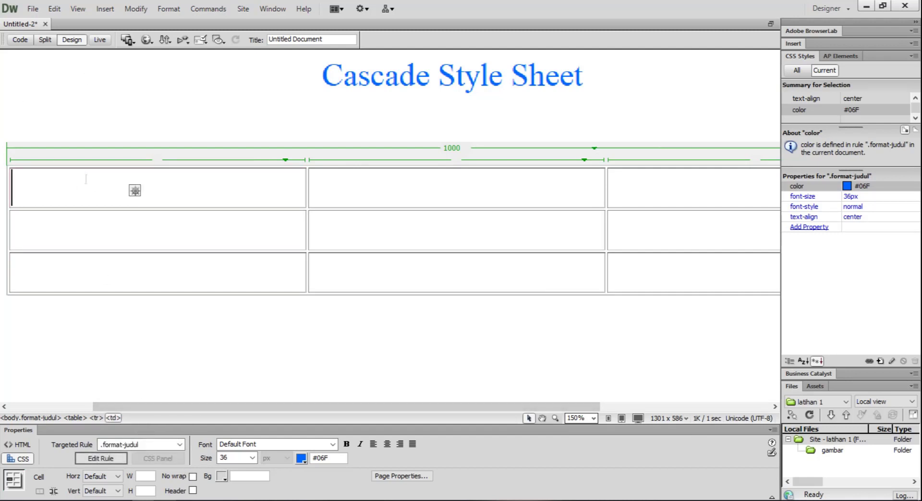
Target a new CSS rule for the table's first cell and set the cell's background colour to #00CCFF.
left_click(180, 444)
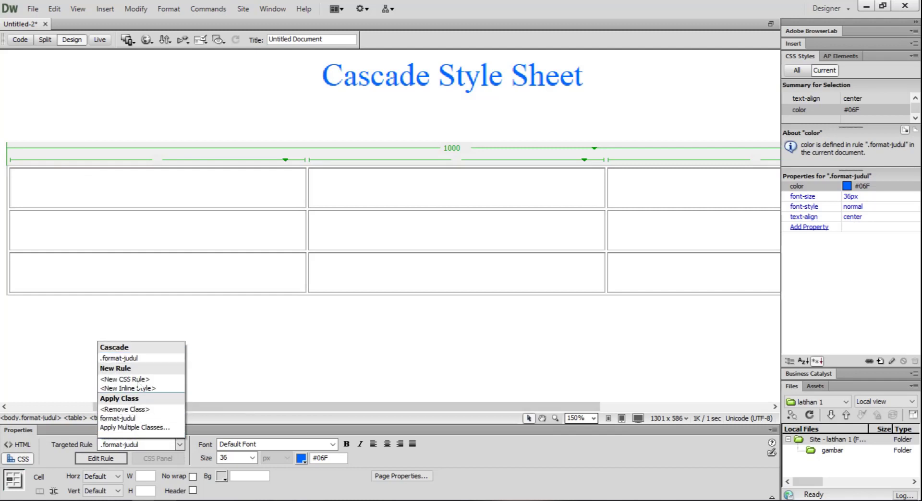
left_click(137, 379)
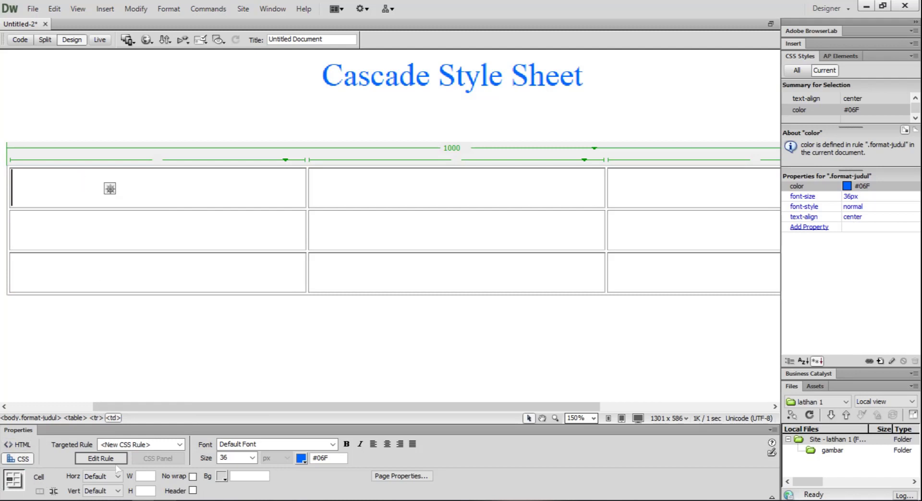
left_click(222, 476)
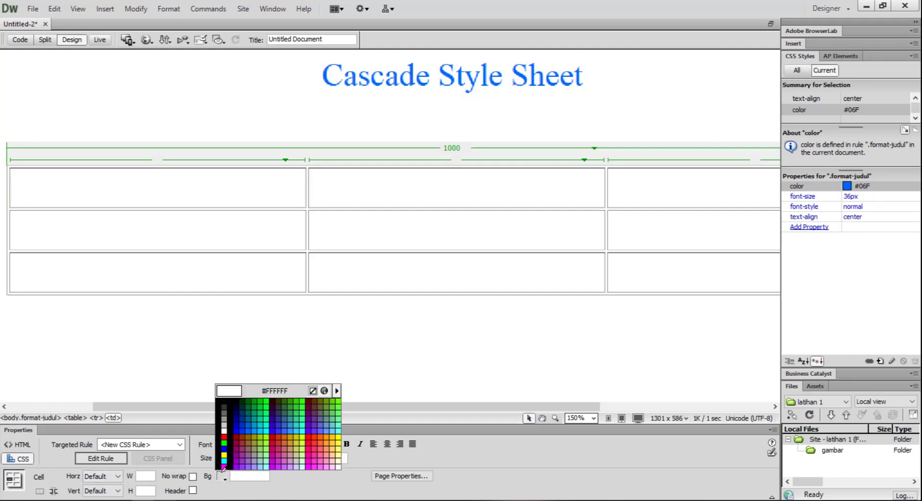
left_click(260, 430)
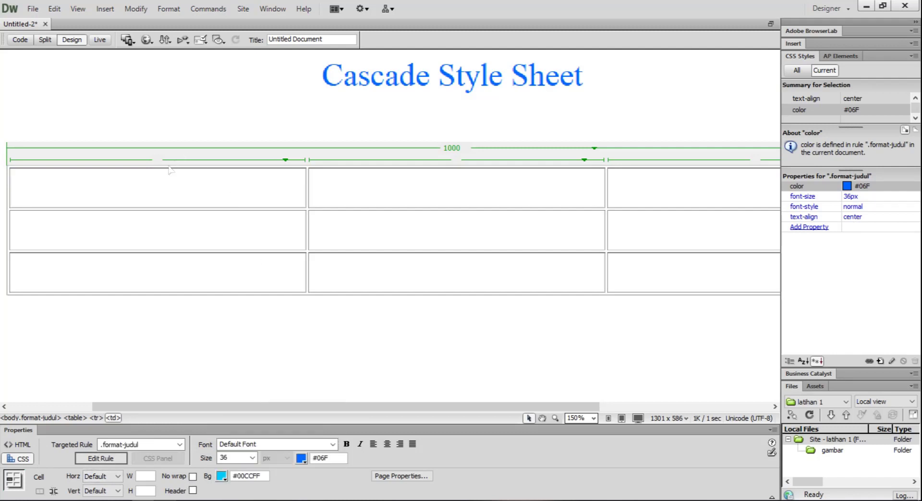
Set the background colour of the middle cell in the table's first row to #CC9966.
left_click(330, 176)
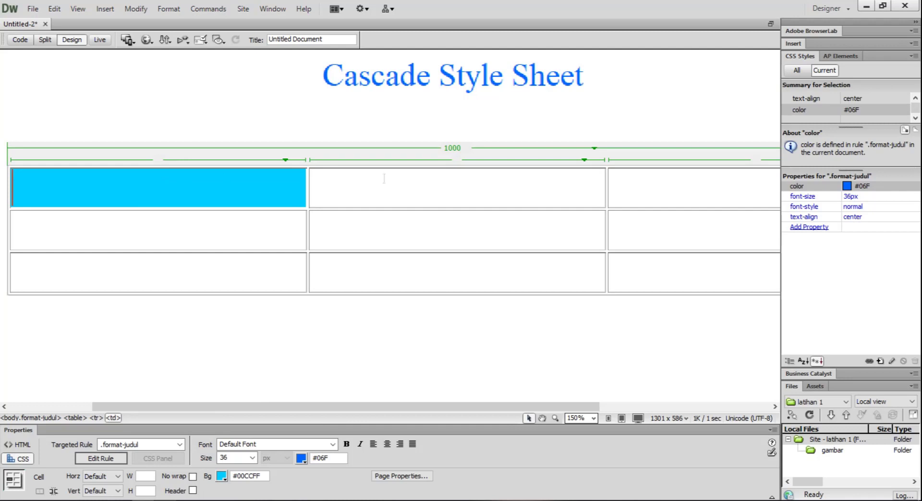
left_click(222, 476)
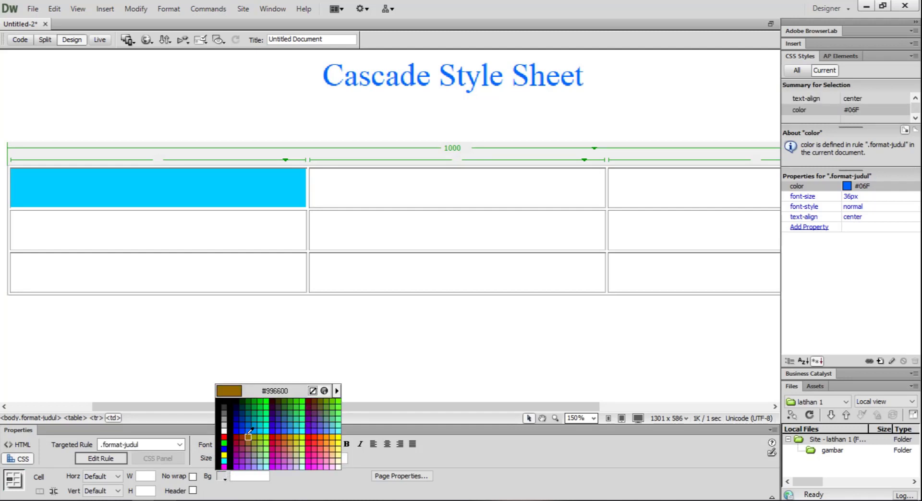
left_click(292, 444)
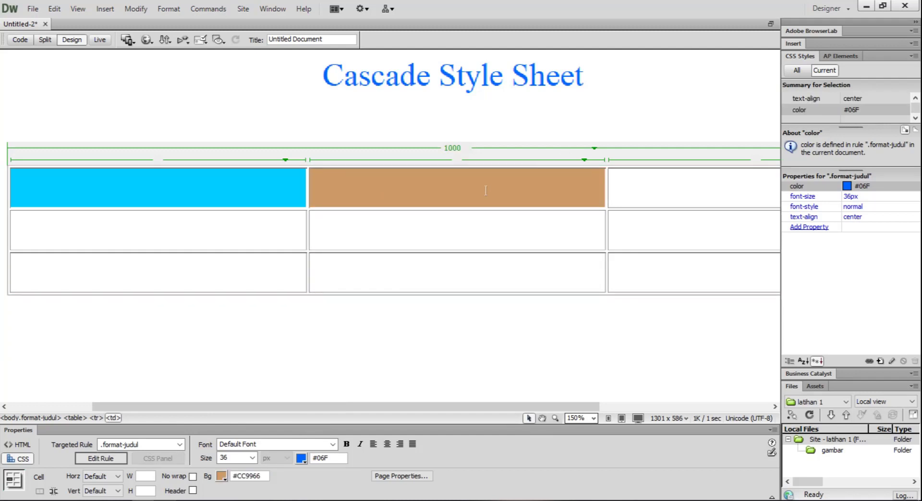
Preview the page with the coloured cells in Live view at 150%, and return to Design view.
left_click(100, 39)
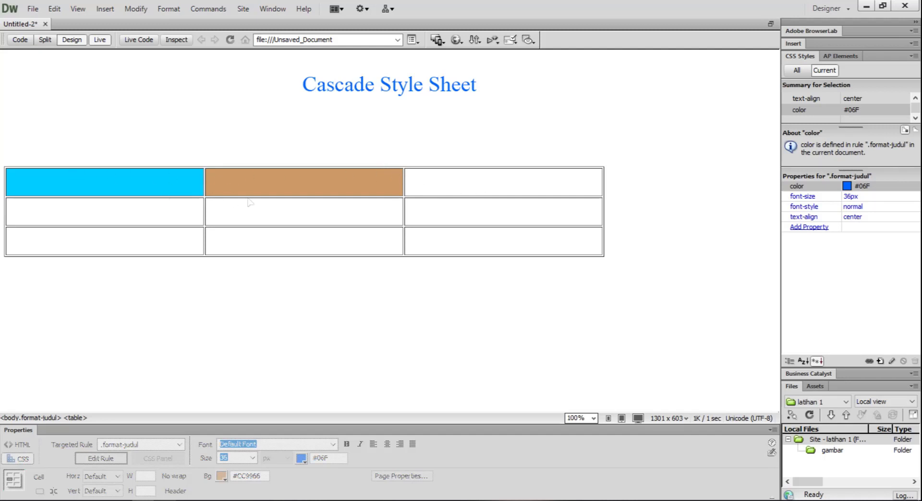
key("ctrl+equal")
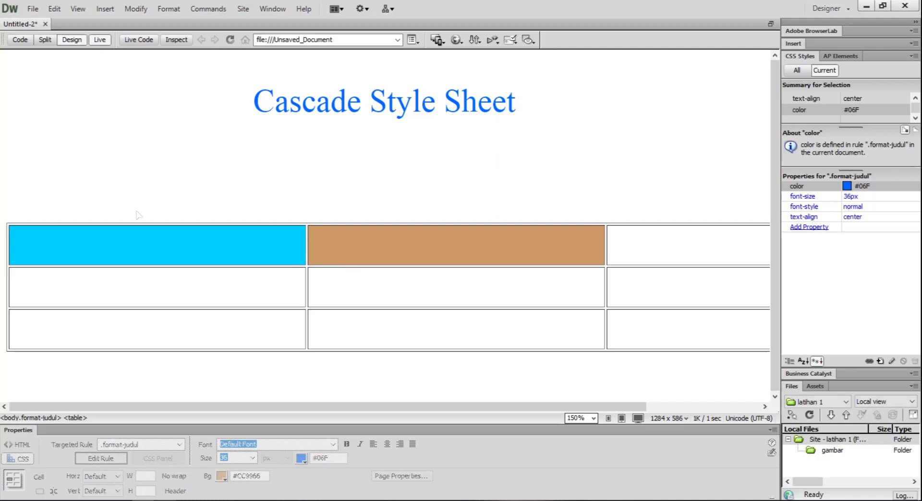
left_click(101, 41)
left_click(101, 40)
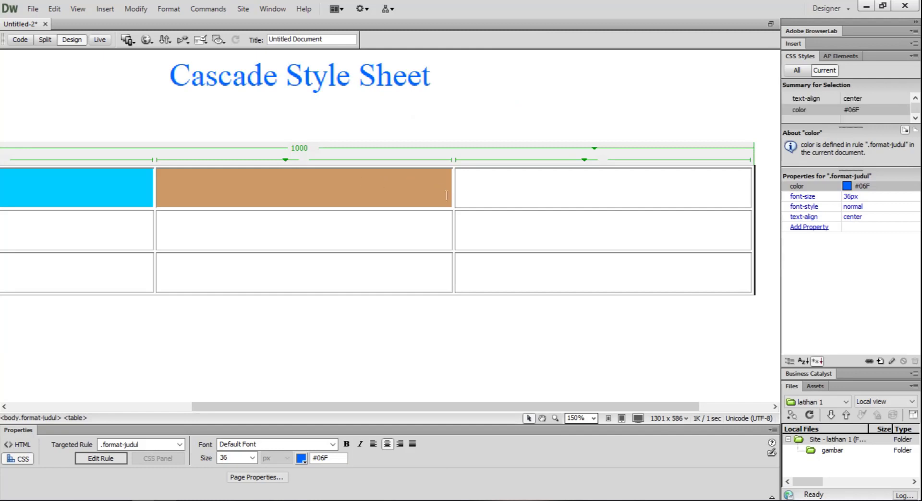
Select the whole table and set its border thickness to 0.
left_click(454, 198)
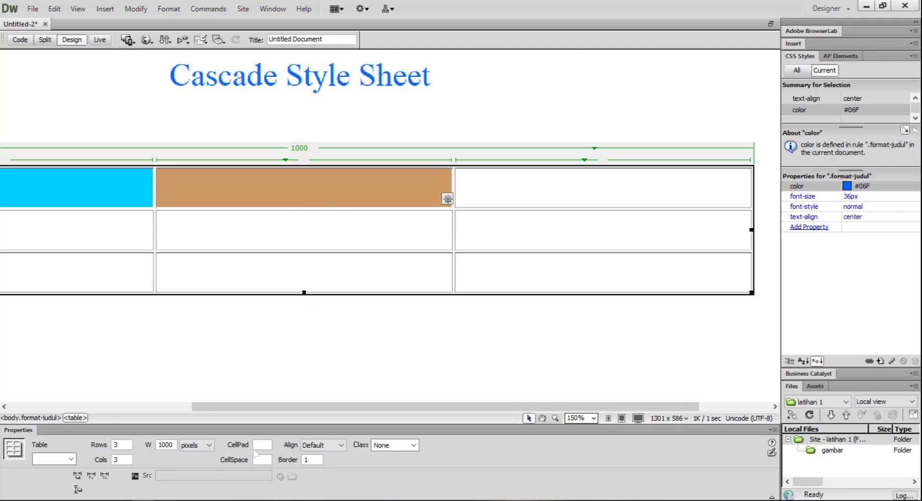
left_click(256, 445)
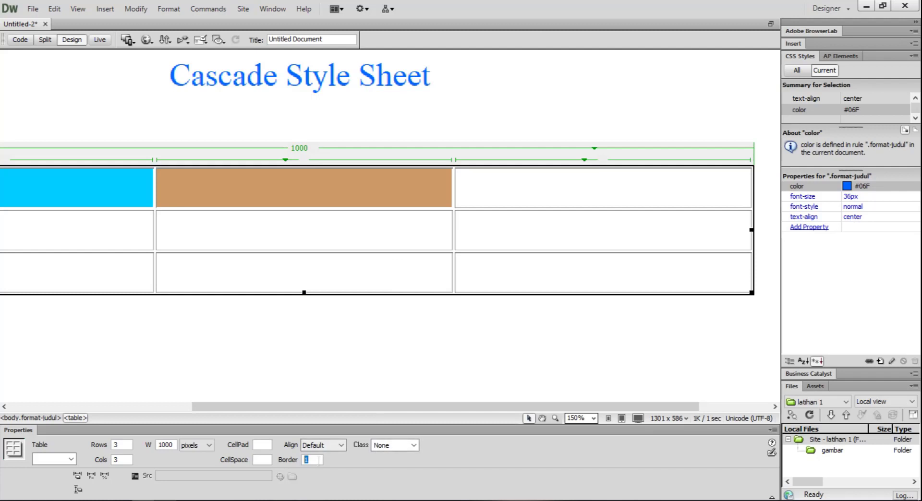
left_click(317, 460)
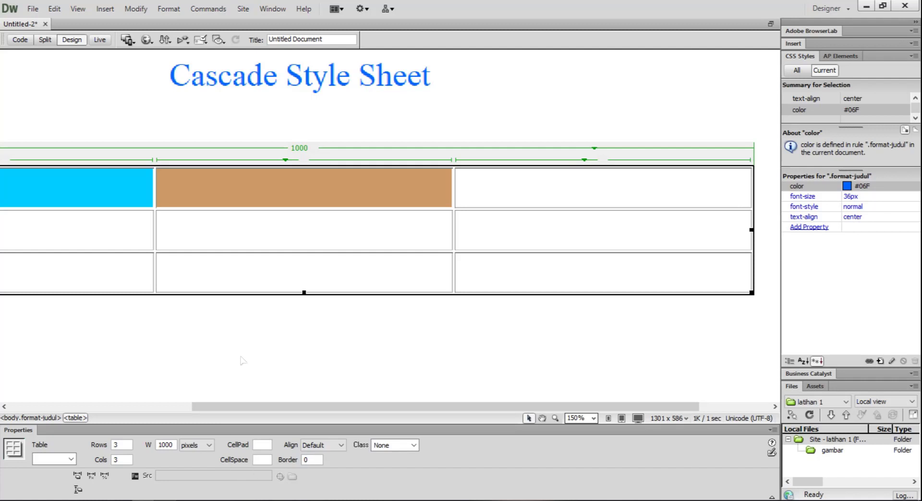
left_click(283, 325)
left_click_drag(374, 407, 219, 407)
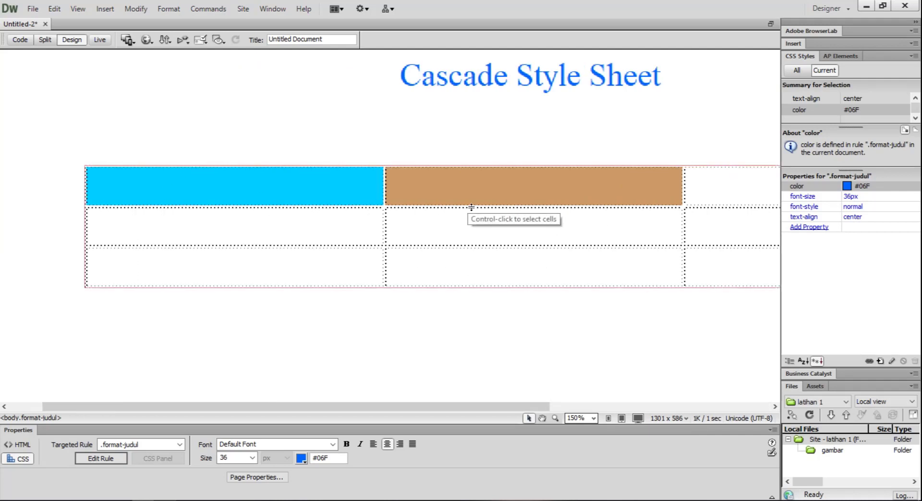
Inspect the gap between the coloured cells up close, and preview the borderless table in Live view.
scroll(507, 198, "up", 2)
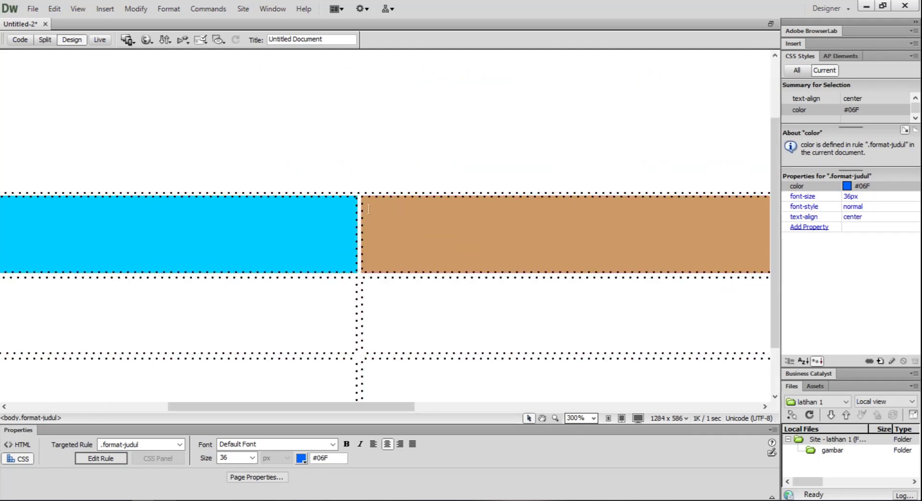
left_click(405, 240)
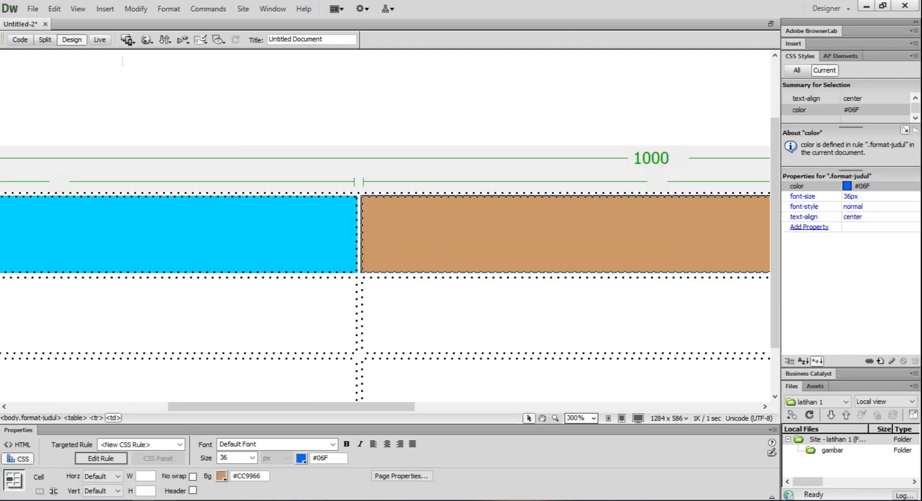
left_click(100, 40)
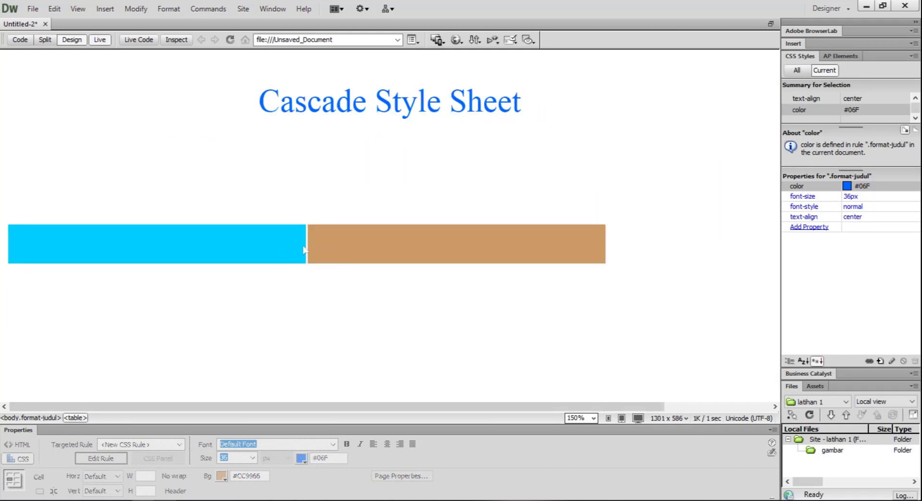
left_click(100, 40)
Select the whole table, set its cell padding and cell spacing to 0, and set its alignment to Center.
left_click(370, 239)
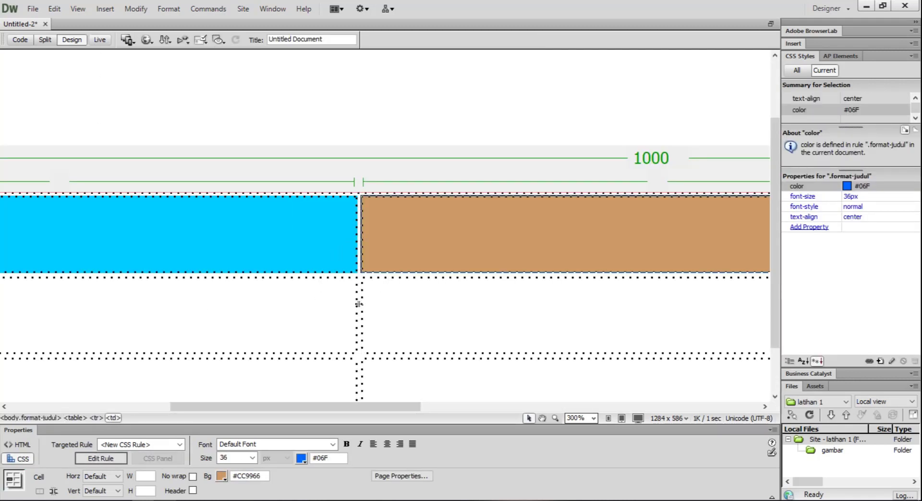
left_click(451, 201)
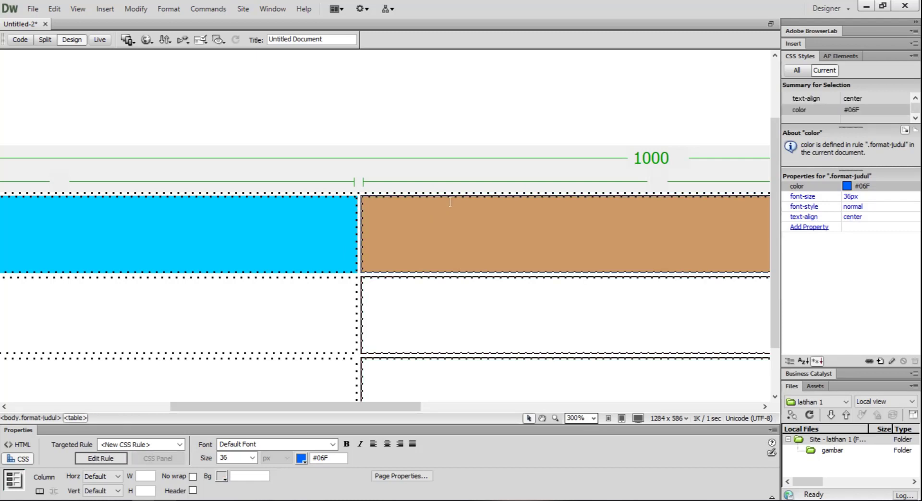
left_click(455, 194)
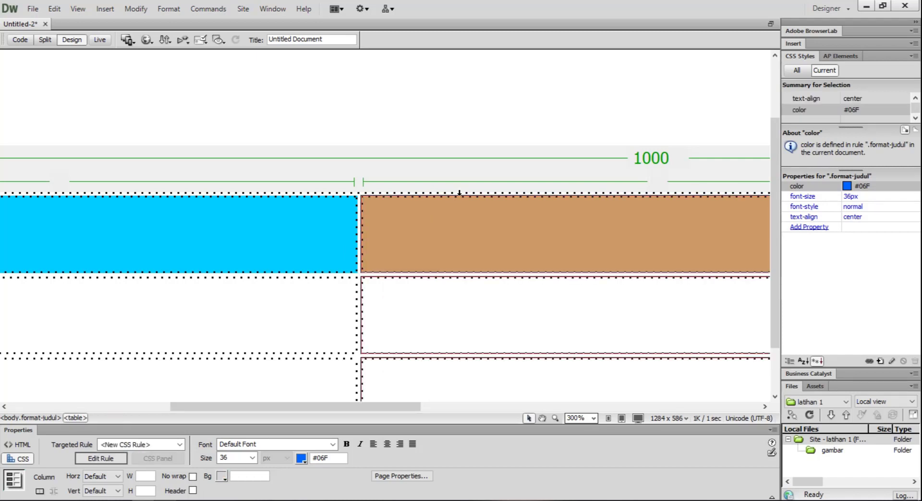
scroll(455, 194, "up", 2)
scroll(455, 193, "down", 1)
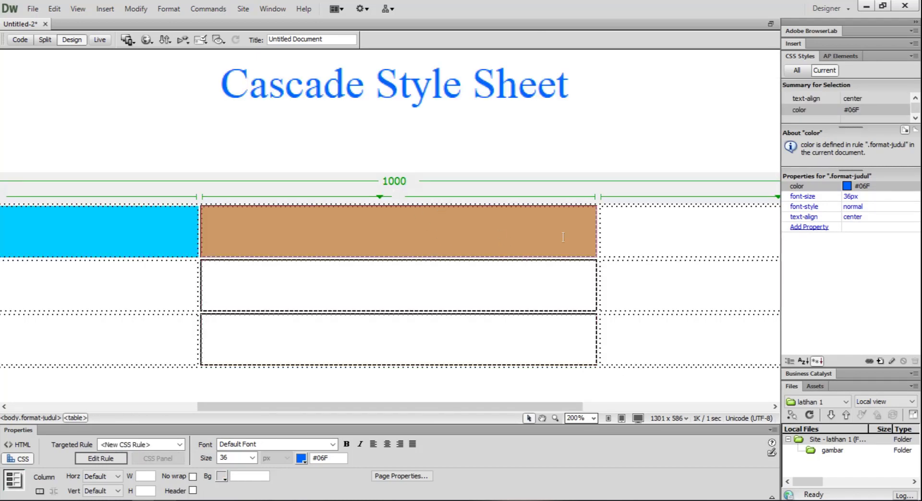
left_click(637, 259)
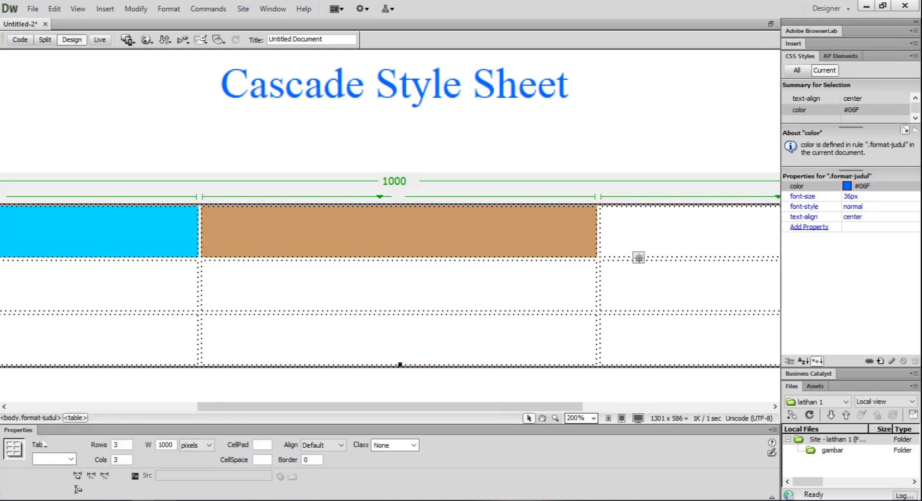
left_click(261, 447)
left_click(263, 443)
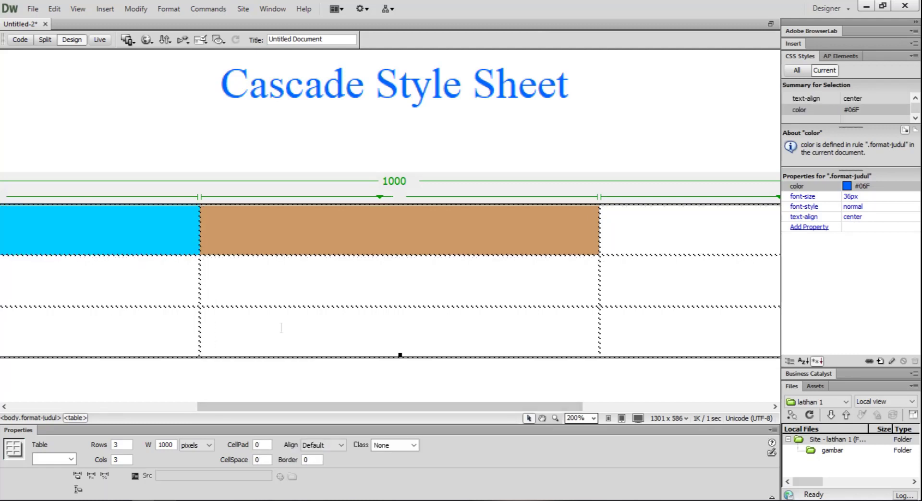
key("Return")
left_click(322, 445)
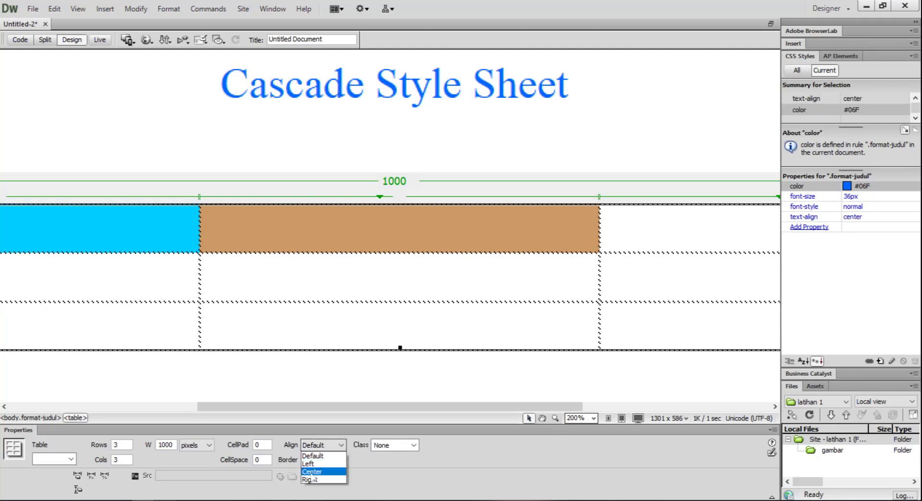
left_click(312, 473)
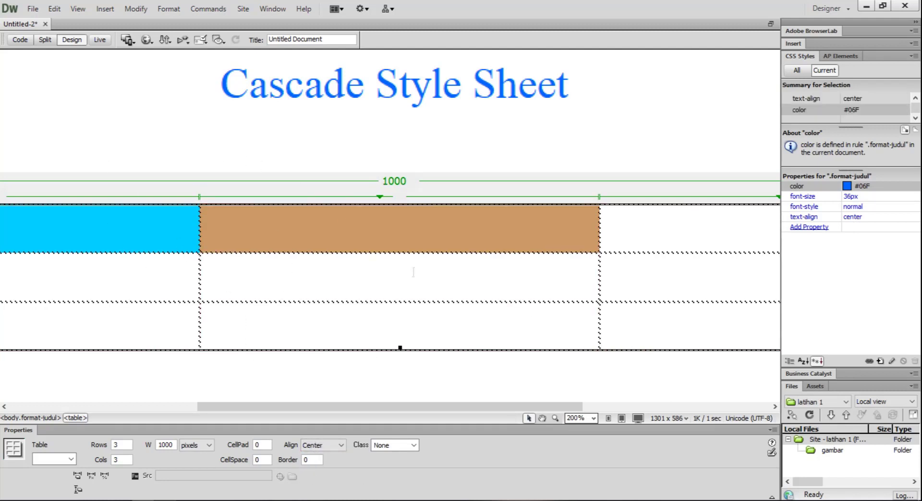
Preview the centred, gapless table in Live view at 100%, and return to Design view.
scroll(413, 272, "down", 1)
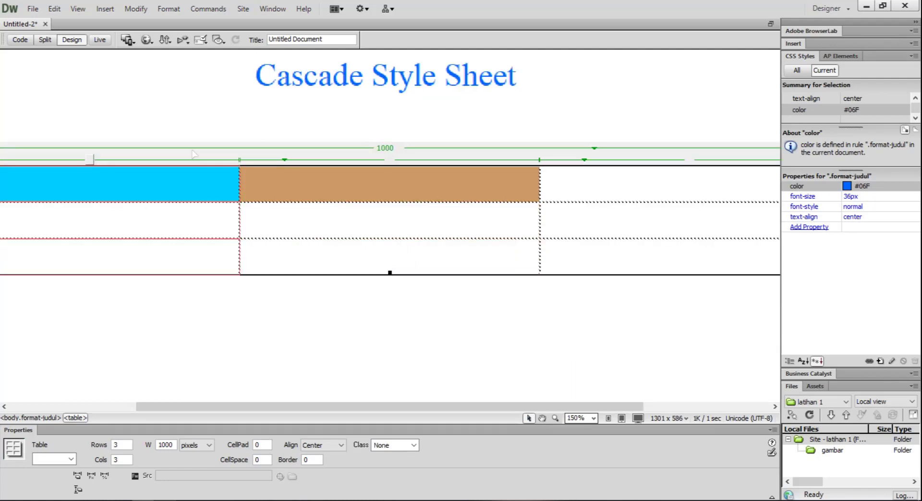
scroll(326, 195, "down", 1)
scroll(325, 199, "up", 1)
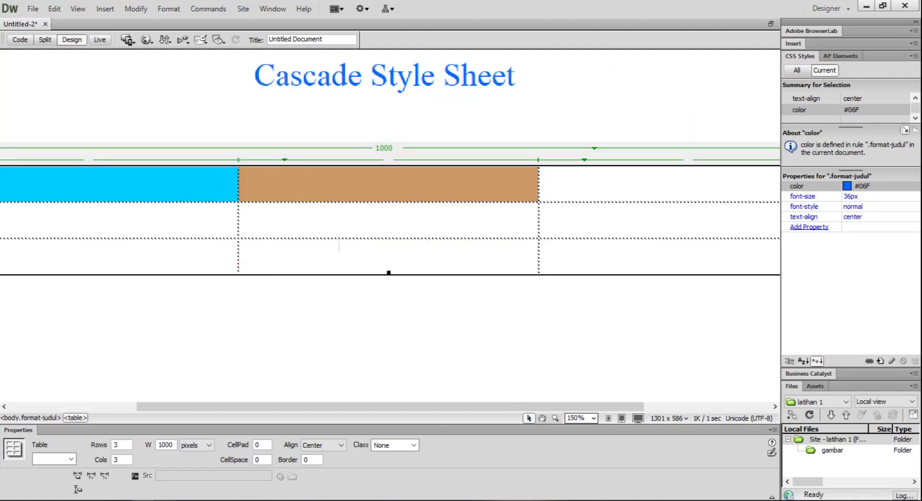
left_click(100, 40)
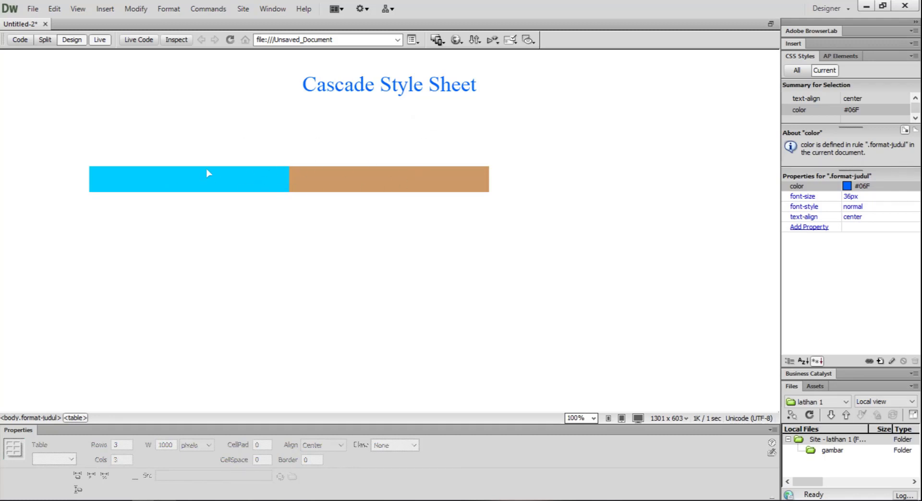
left_click(100, 40)
key("ctrl+=")
Merge the three cells of the table's first row into one cell.
left_click(157, 173)
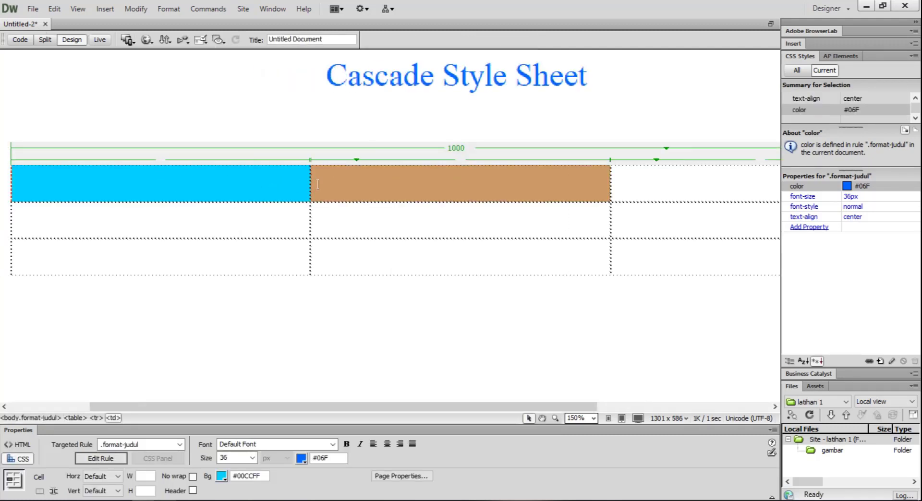
left_click(700, 189)
left_click_drag(700, 188, 154, 192)
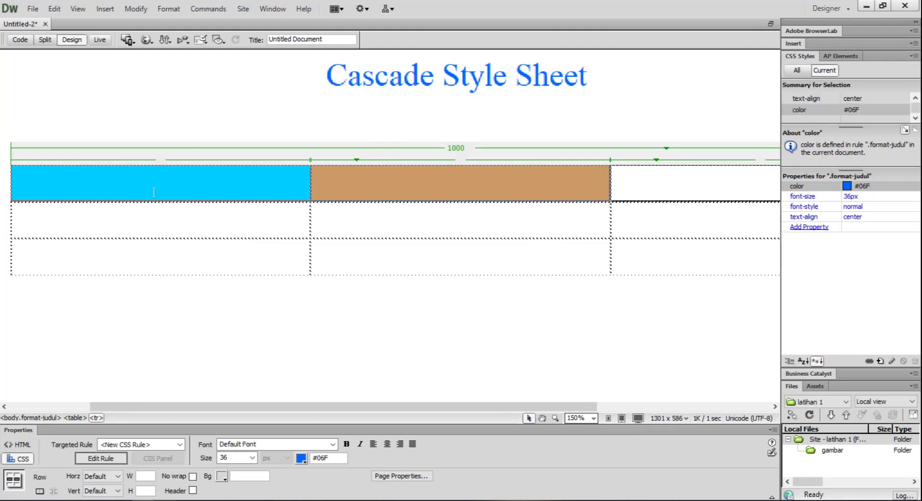
right_click(253, 188)
mouse_move(283, 172)
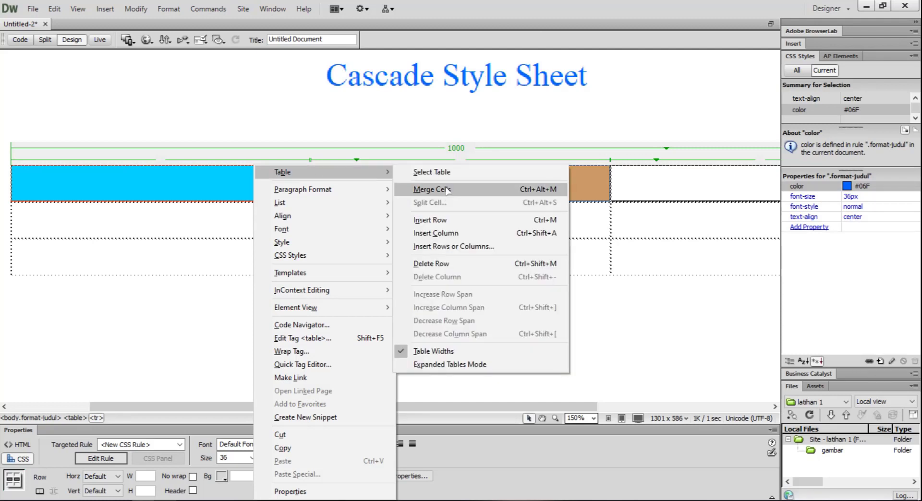
left_click(445, 189)
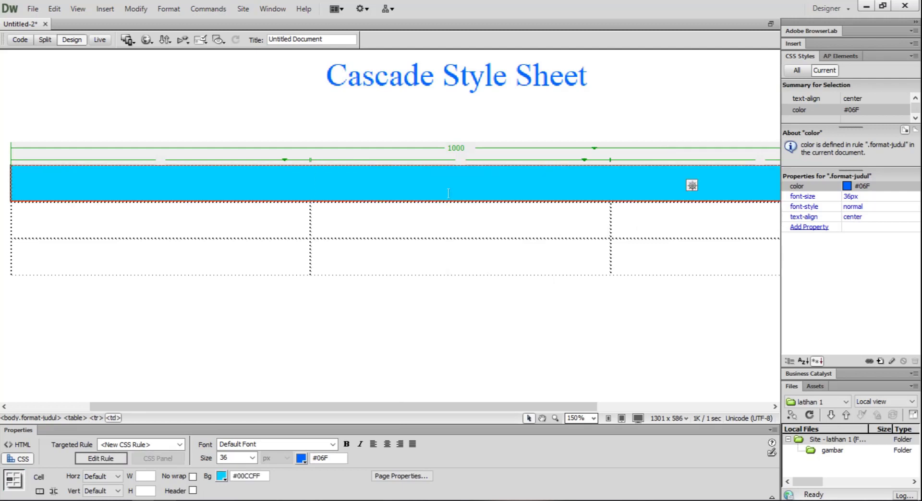
Move the heading "Cascade Style Sheet" from above the table into the merged first-row cell.
left_click_drag(325, 76, 594, 76)
left_click_drag(465, 79, 437, 187)
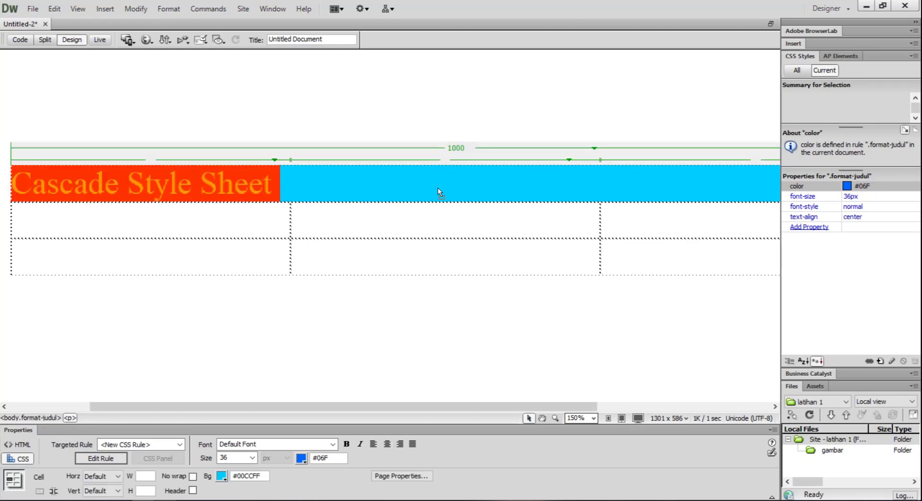
left_click(315, 191)
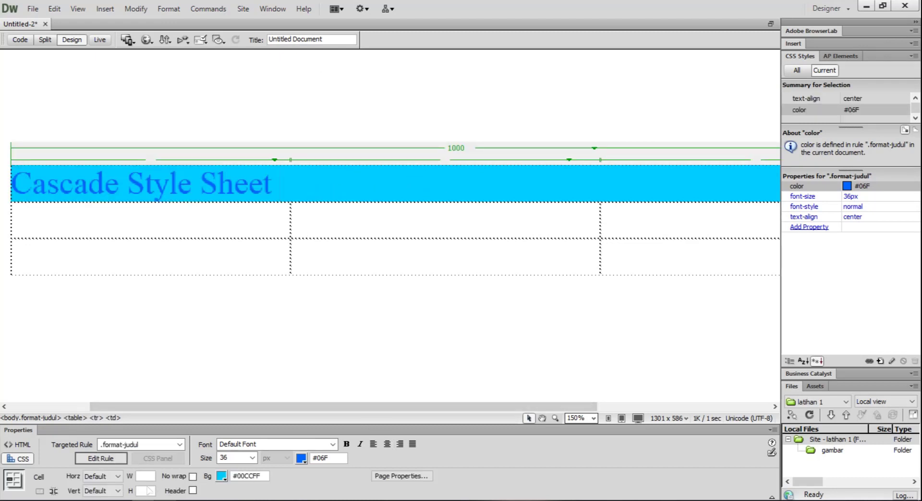
Set the heading cell's horizontal alignment to Center and its vertical alignment to Middle.
scroll(151, 290, "right", 1)
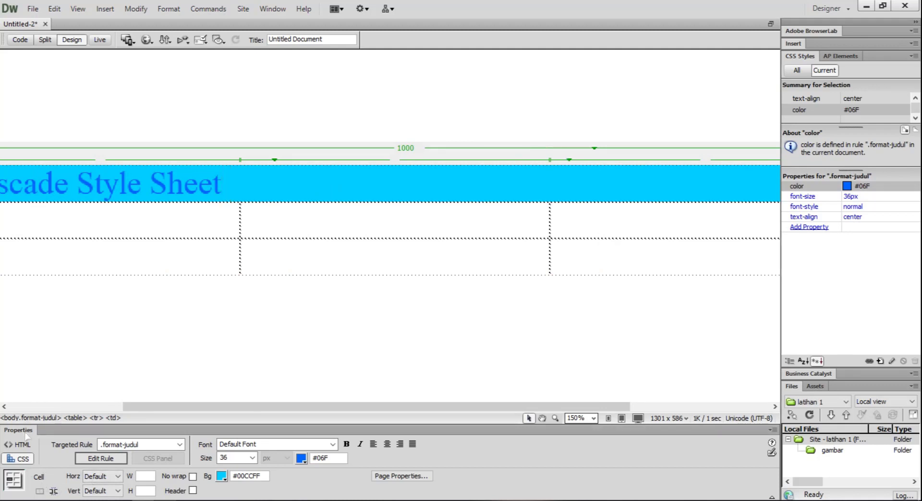
left_click(109, 480)
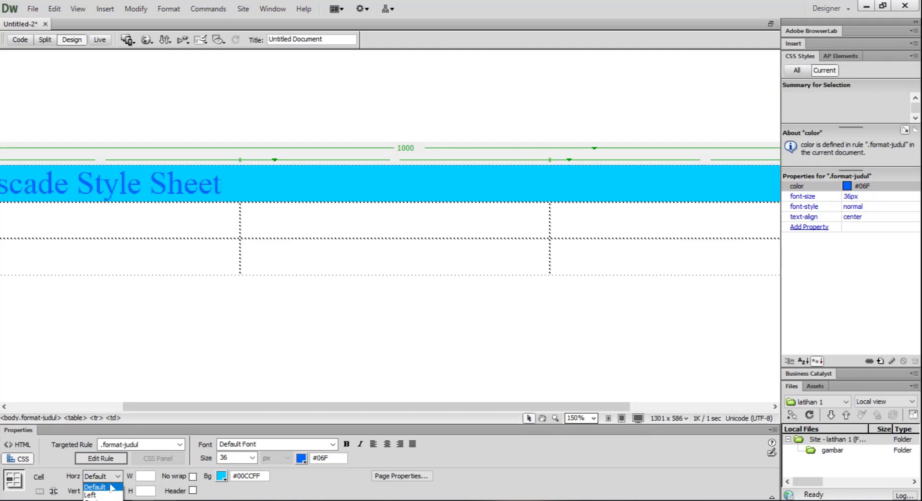
left_click(98, 497)
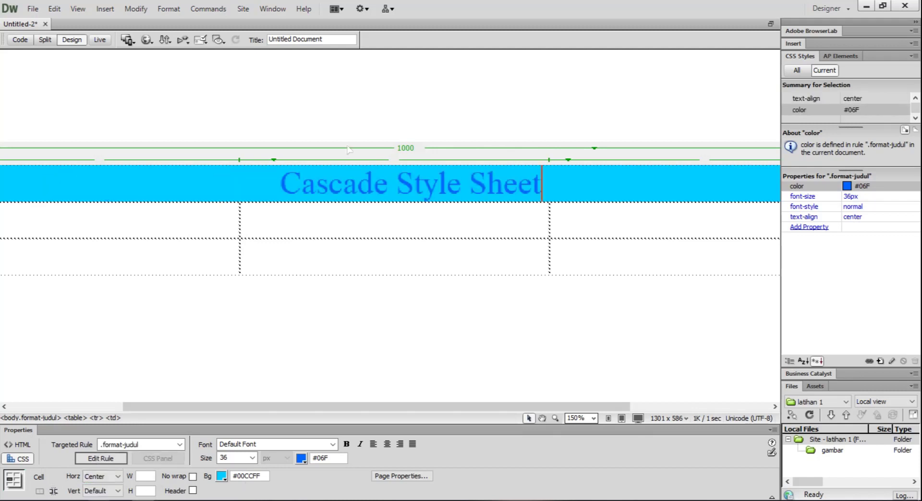
left_click(102, 491)
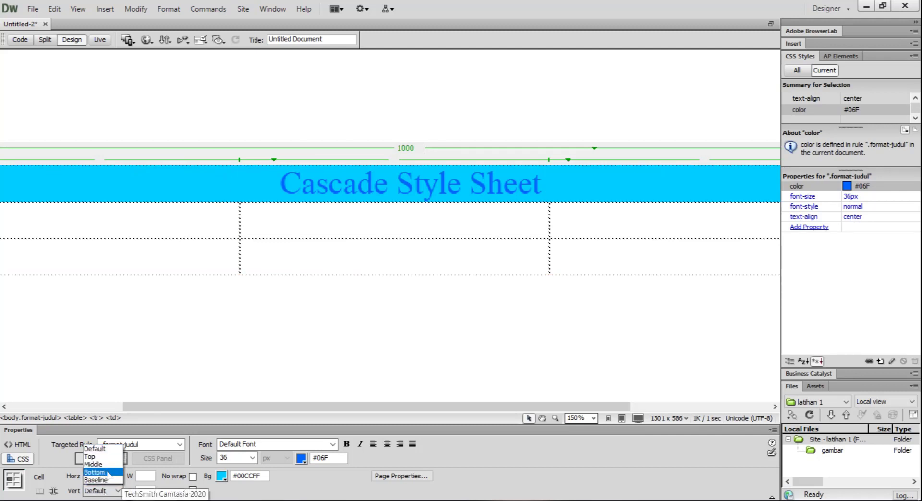
left_click(93, 477)
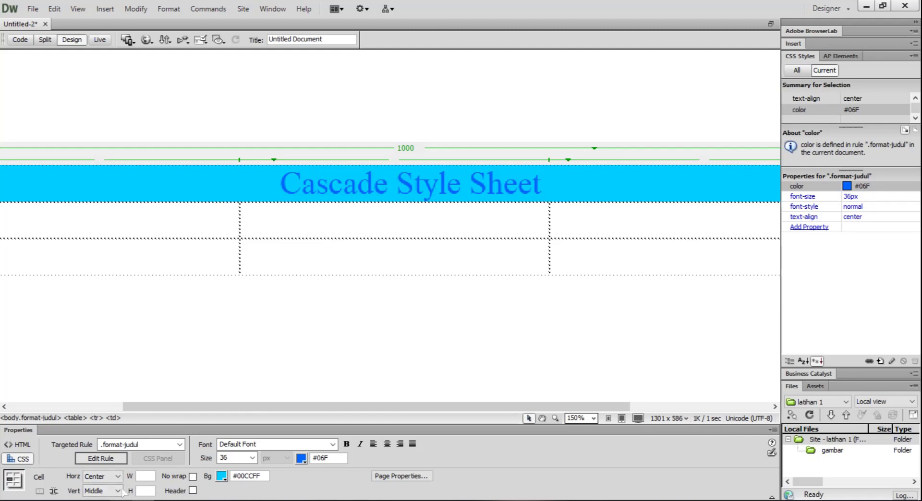
left_click(99, 491)
left_click(71, 481)
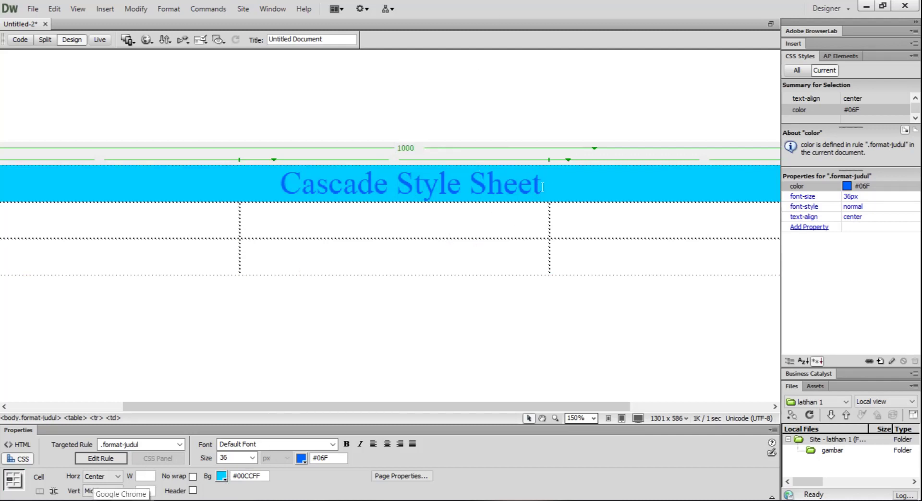
left_click_drag(542, 184, 280, 185)
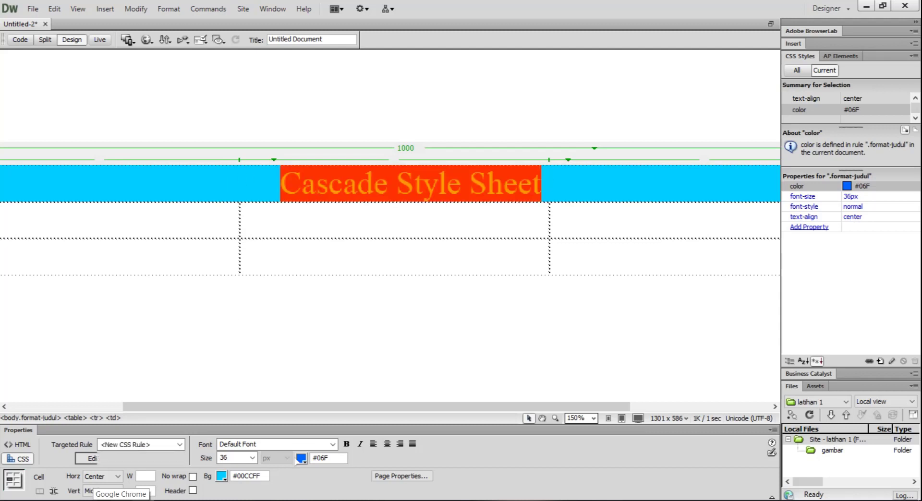
left_click(303, 459)
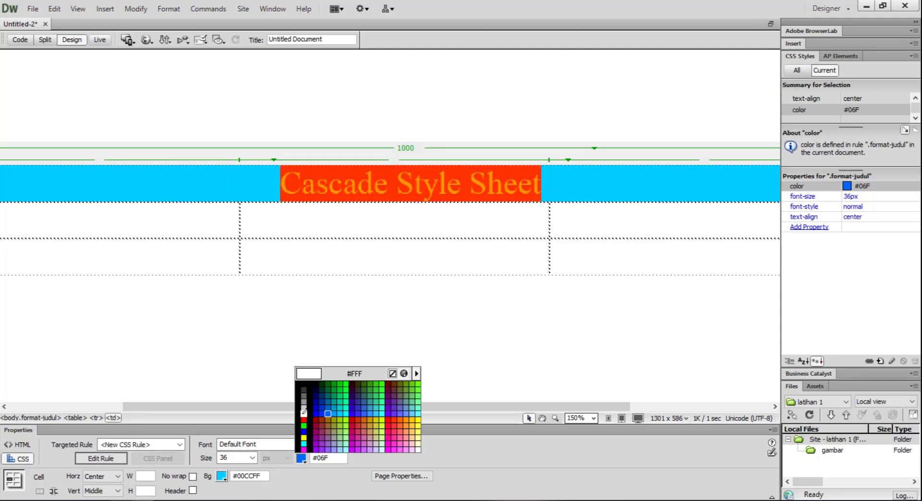
left_click(303, 418)
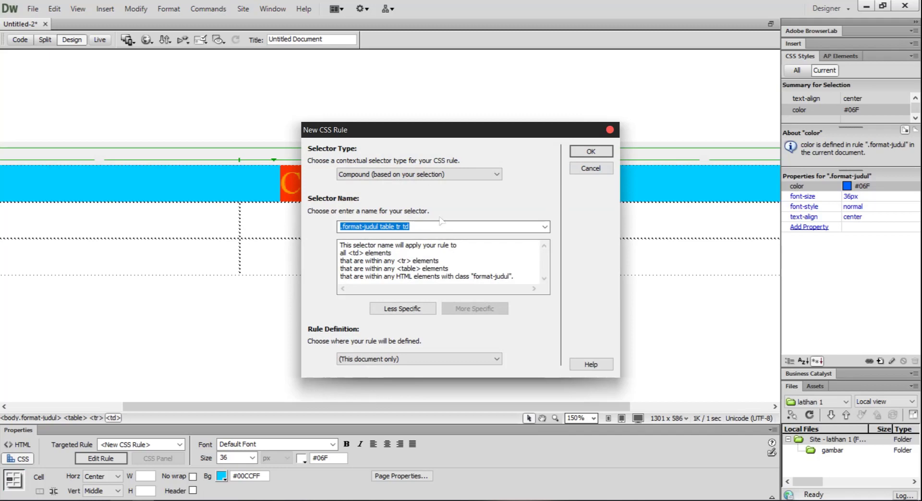
left_click(610, 129)
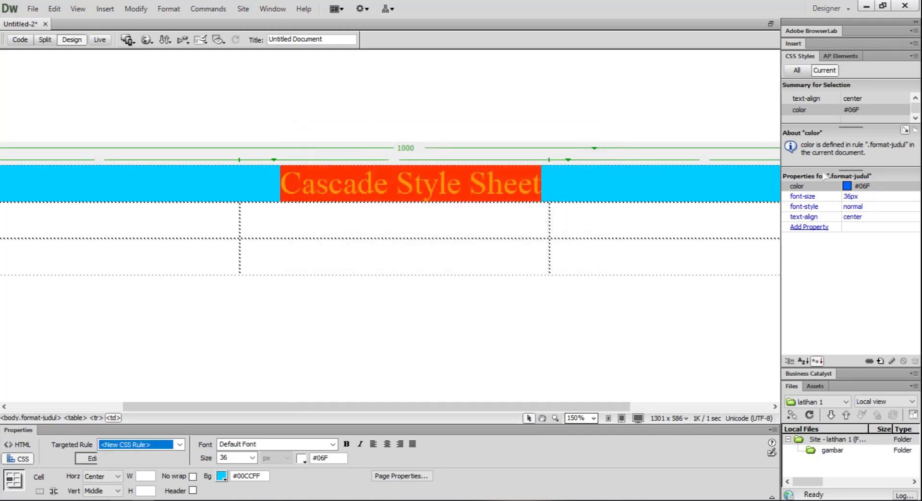
Change the text colour of the .format-judul rule to white, #FFF.
left_click(848, 186)
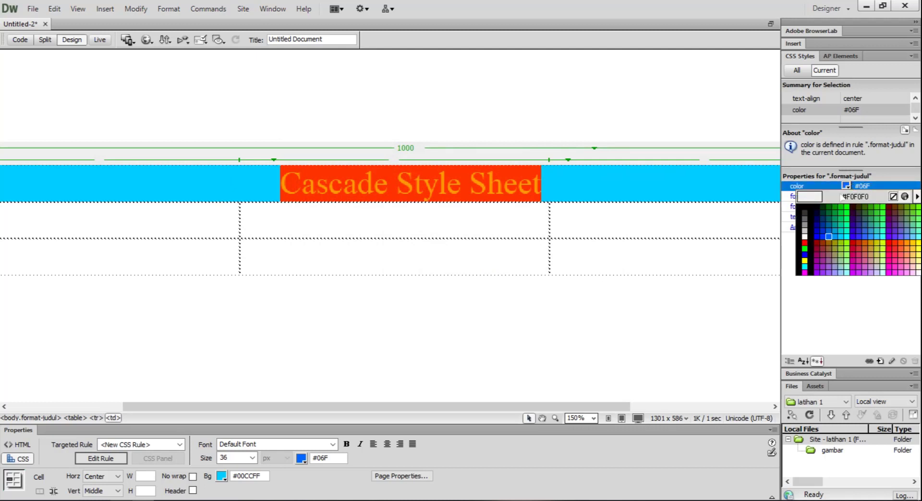
left_click(805, 235)
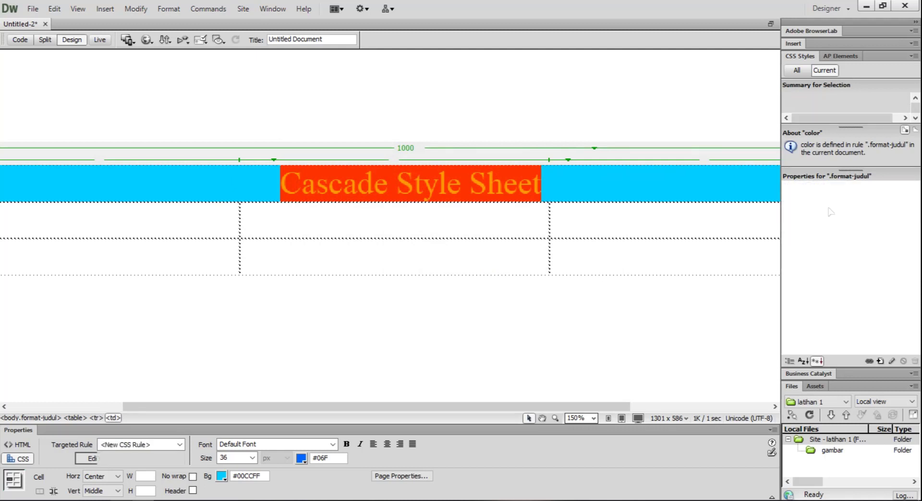
left_click(445, 190)
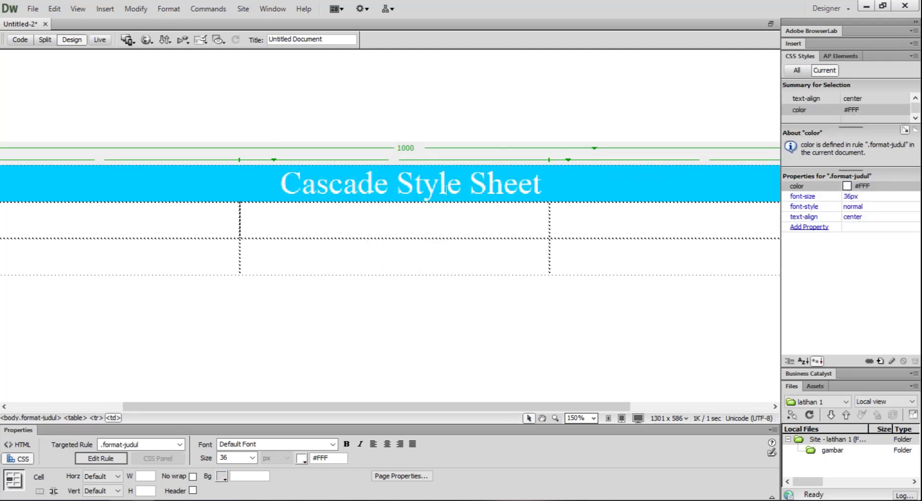
Enter the text "Pengertian CSS" in the first cell of the table's second row.
scroll(445, 190, "left", 4)
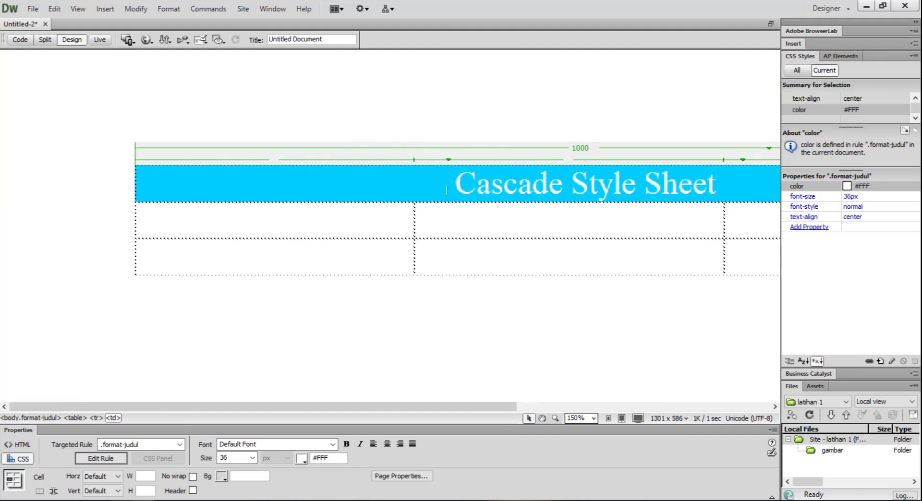
left_click(249, 226)
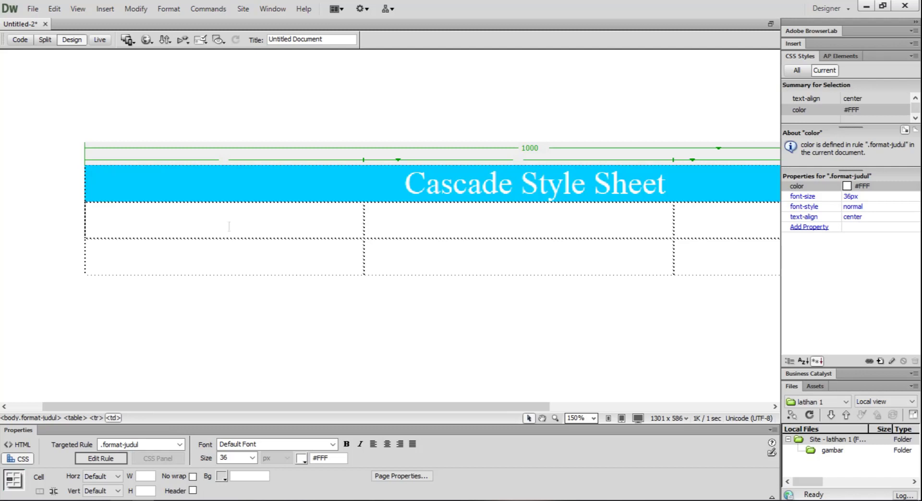
key("ctrl+v")
type("Pengertian CSSS")
key("shift+Home")
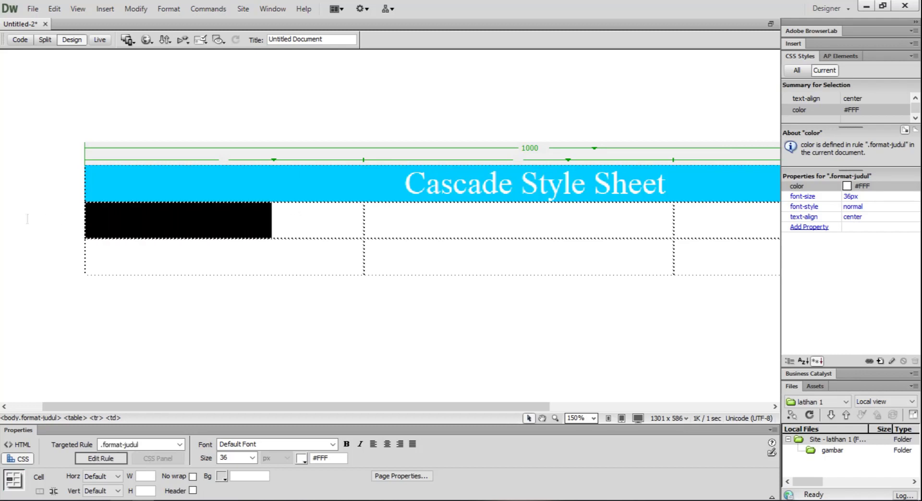
left_click(315, 219)
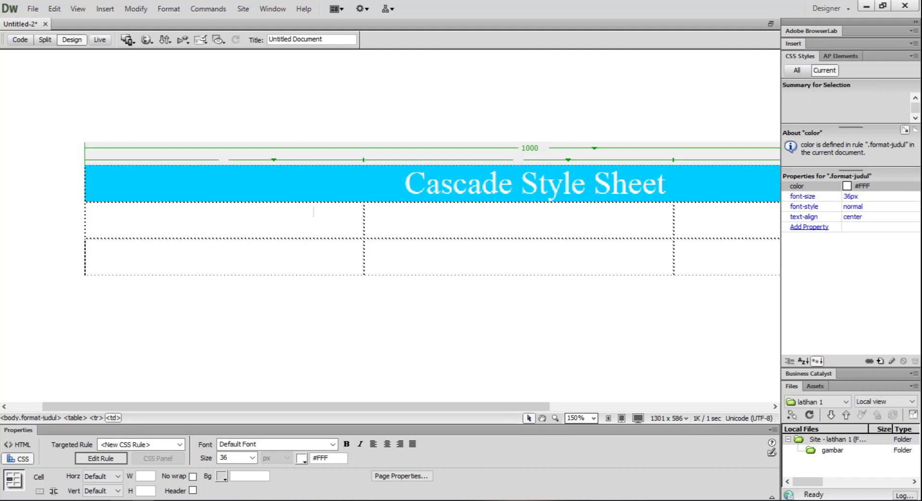
key("shift+Home")
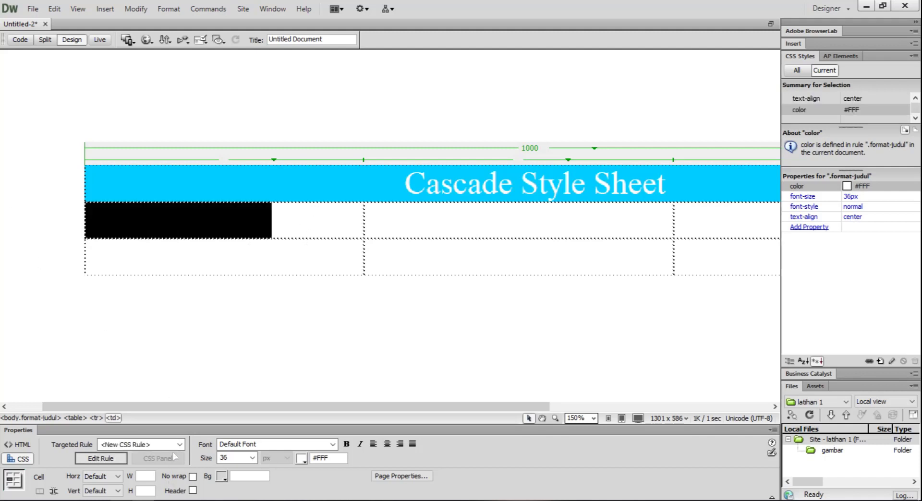
left_click(153, 444)
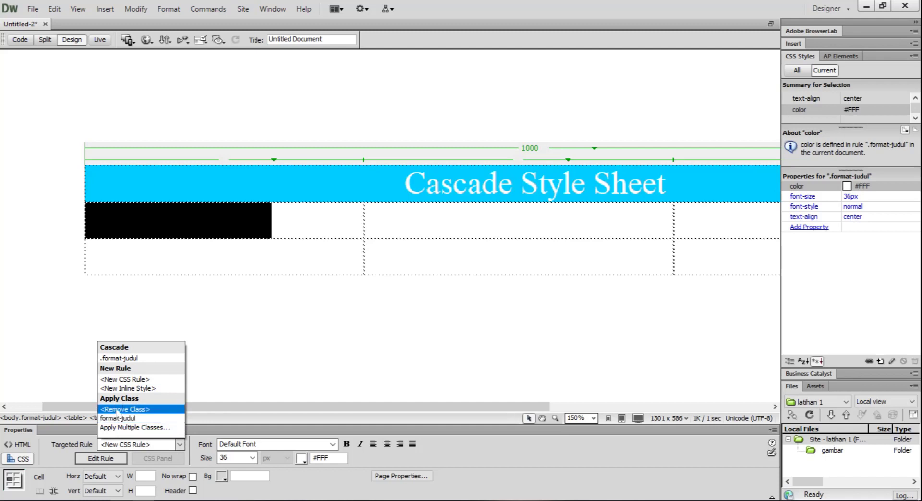
left_click(119, 418)
Create a new compound-selector CSS rule named FORMAT-MENU from the text in the second row's first cell, defined in this document only.
left_click(282, 224)
left_click_drag(283, 225, 40, 221)
left_click(181, 446)
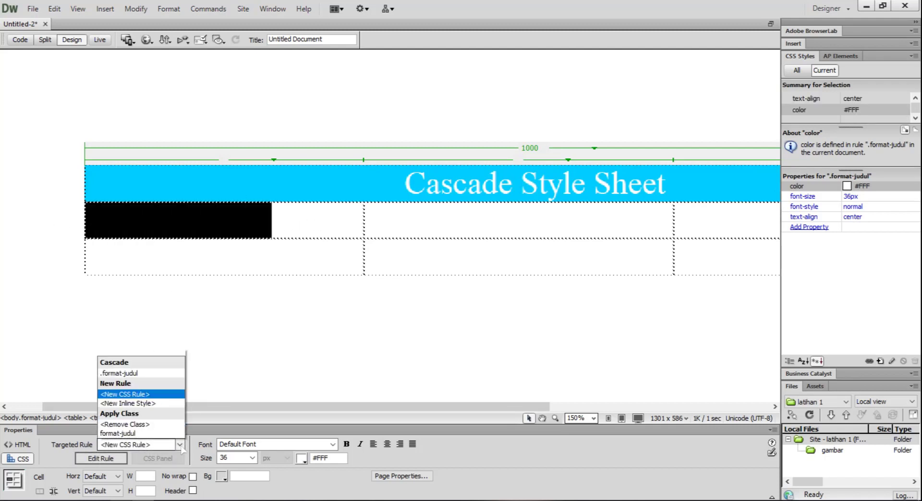
left_click(127, 379)
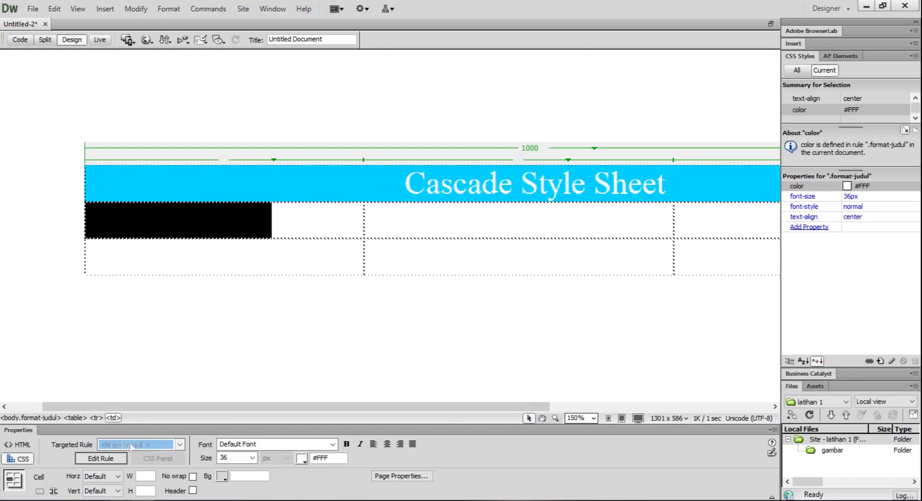
left_click(102, 458)
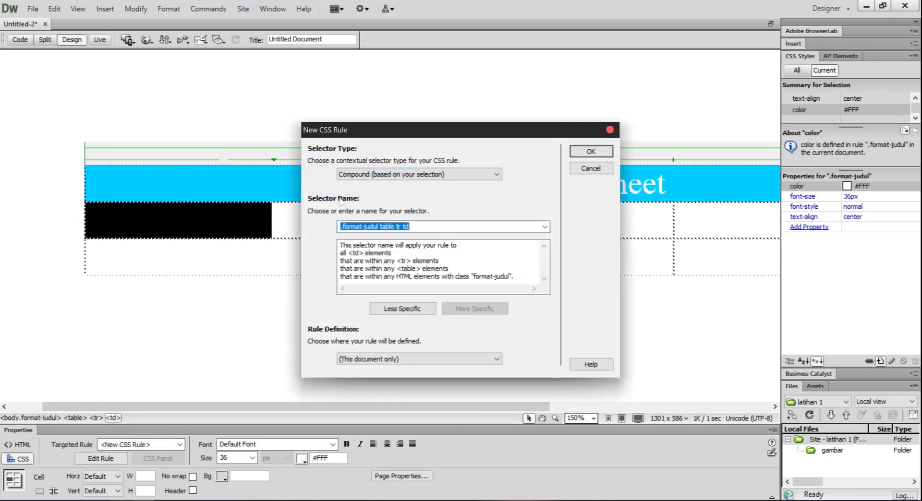
key("BackSpace")
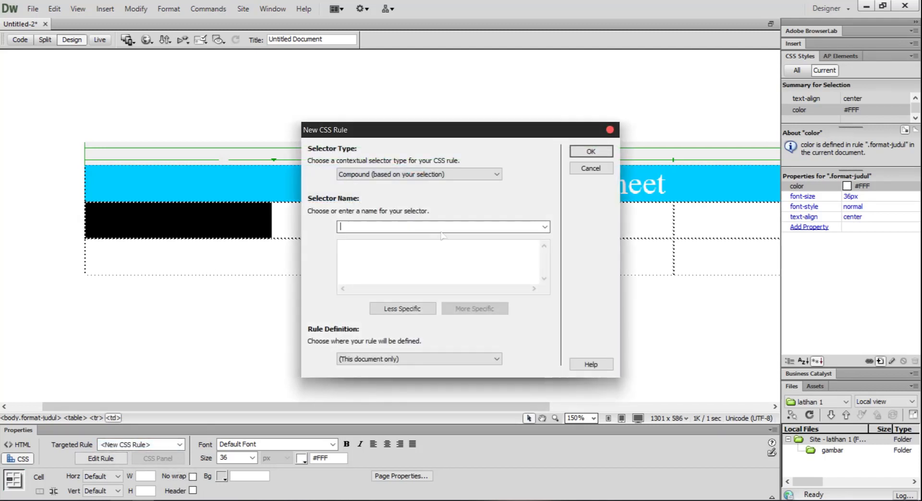
type("FORMAT-MENU")
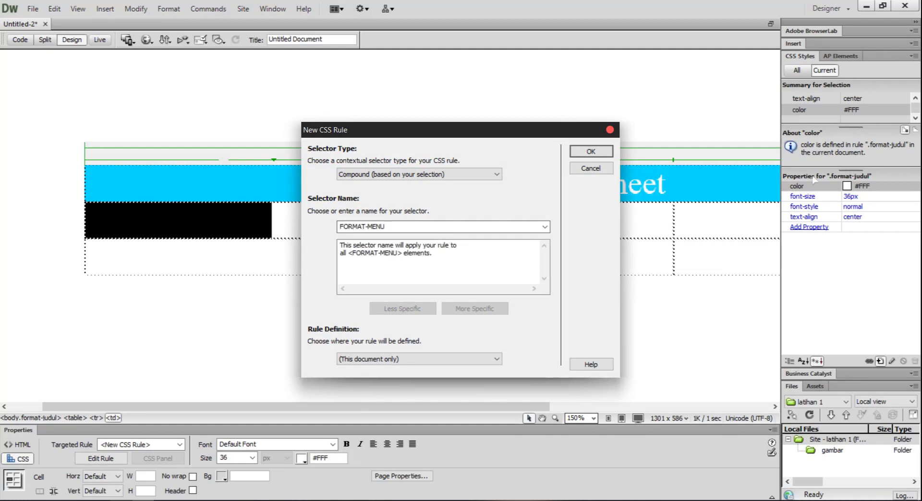
left_click(591, 153)
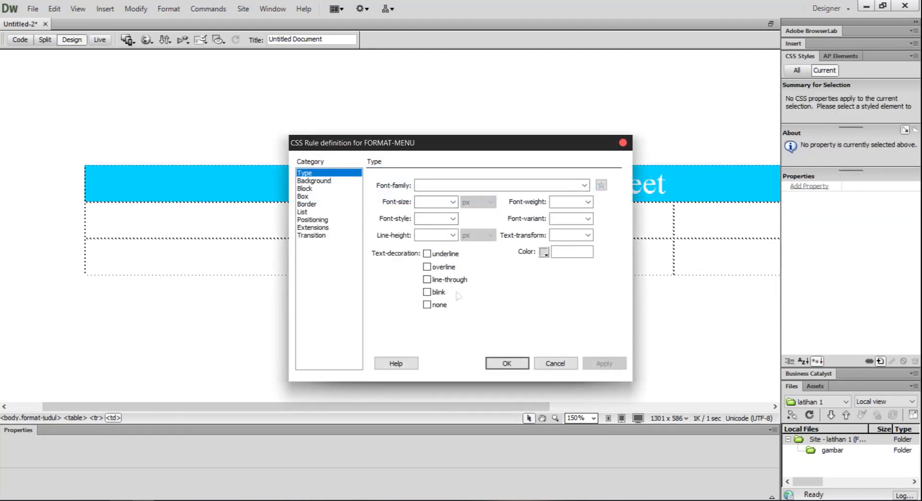
Set the text colour of the FORMAT-MENU rule to magenta, #F0F, and apply the rule definition.
left_click(543, 252)
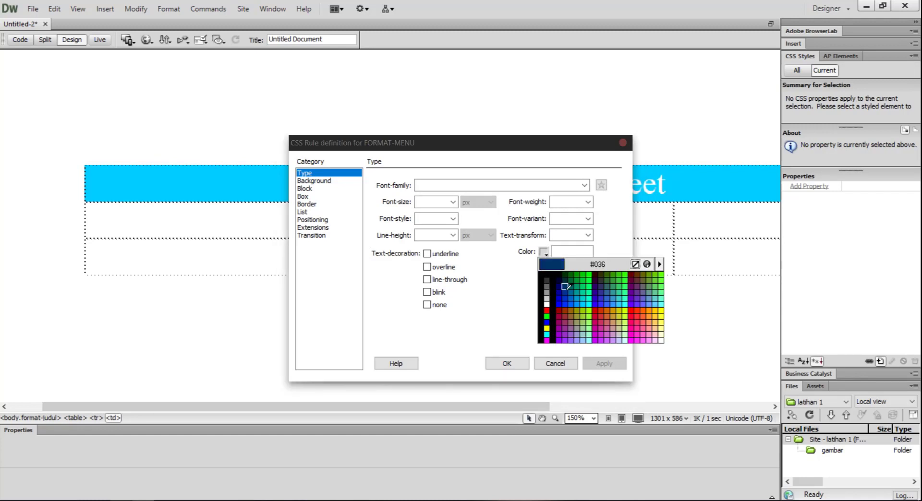
left_click(547, 340)
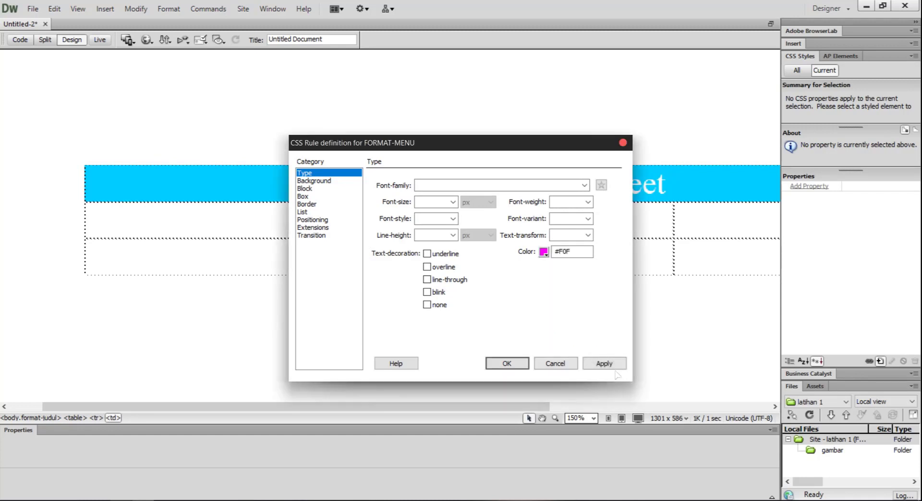
left_click(605, 366)
left_click(507, 363)
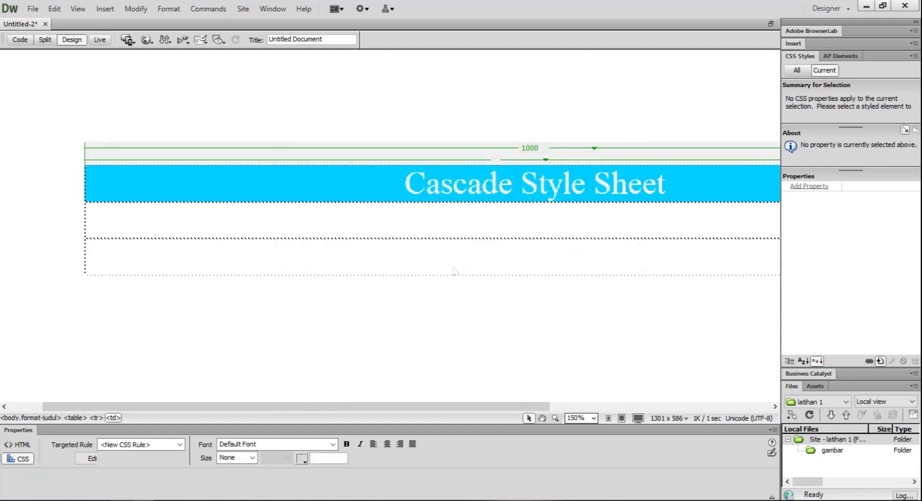
left_click(384, 225)
scroll(385, 227, "down", 2)
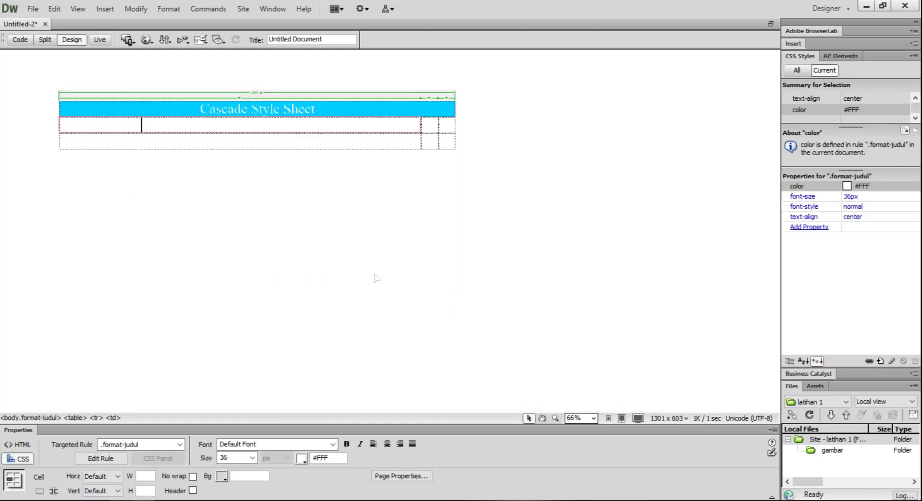
scroll(376, 277, "up", 1)
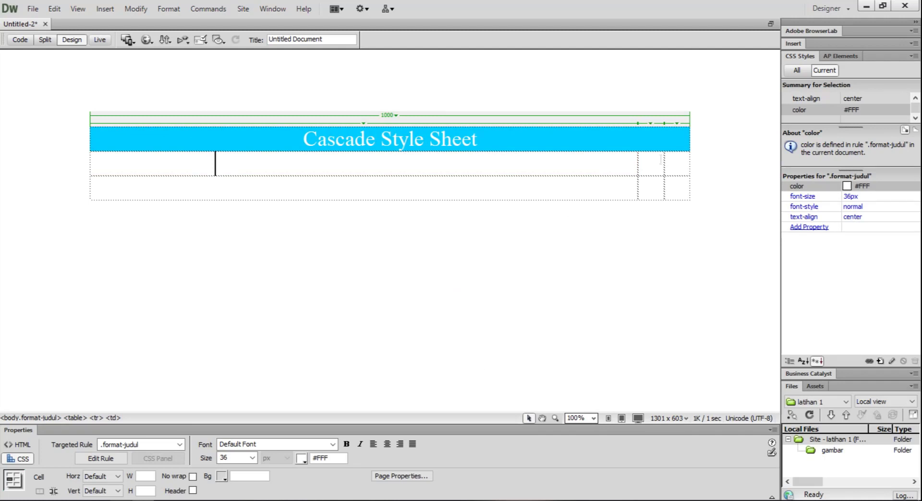
left_click_drag(348, 171, 91, 165)
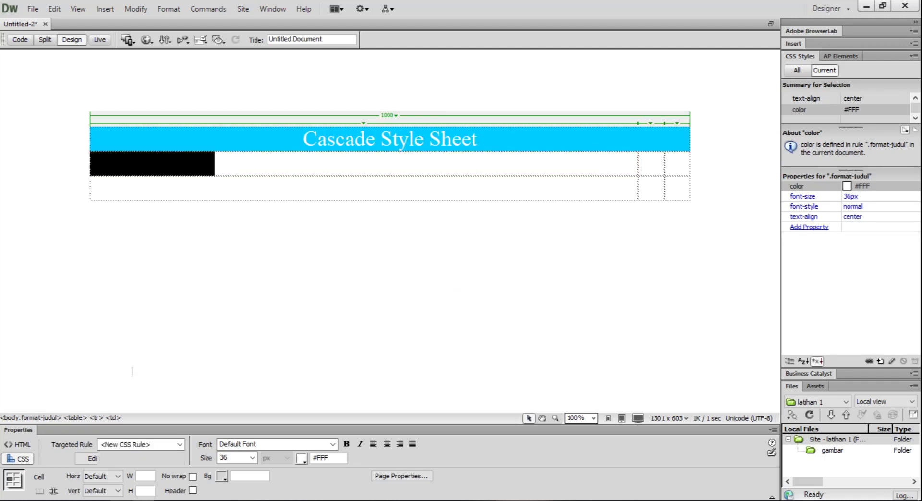
left_click(179, 445)
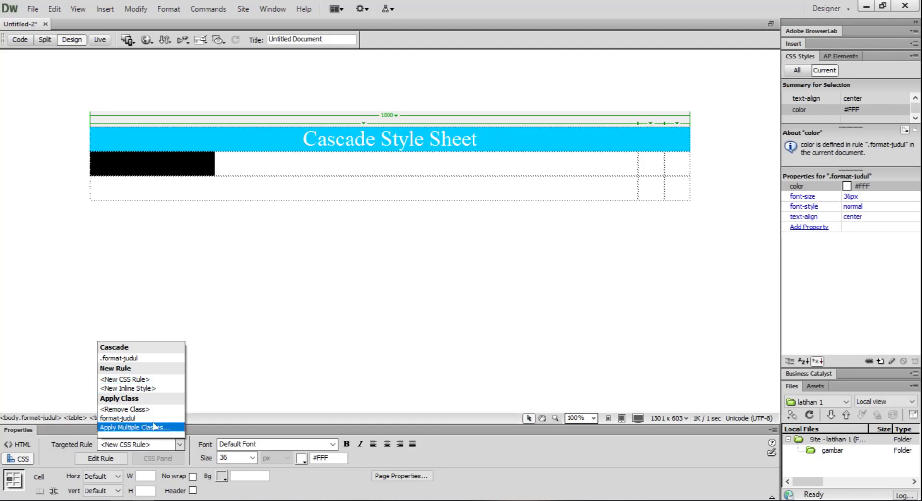
left_click(133, 427)
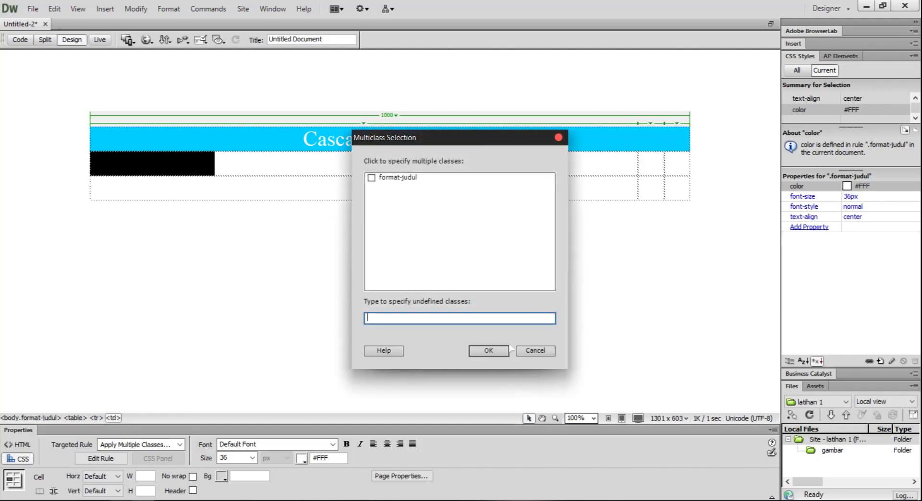
left_click(535, 351)
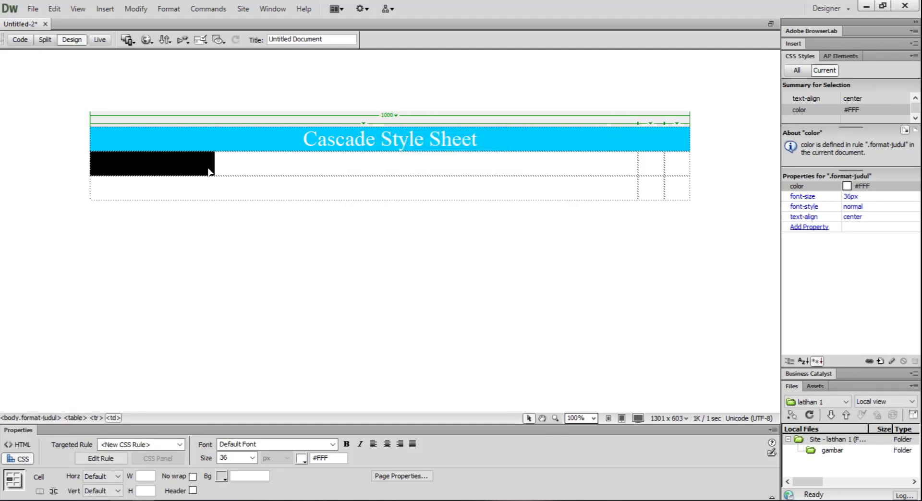
Narrow the table's first column to about 390 pixels by moving its border with the second column.
left_click(249, 274)
left_click_drag(638, 163, 323, 169)
left_click(341, 169)
left_click(307, 165)
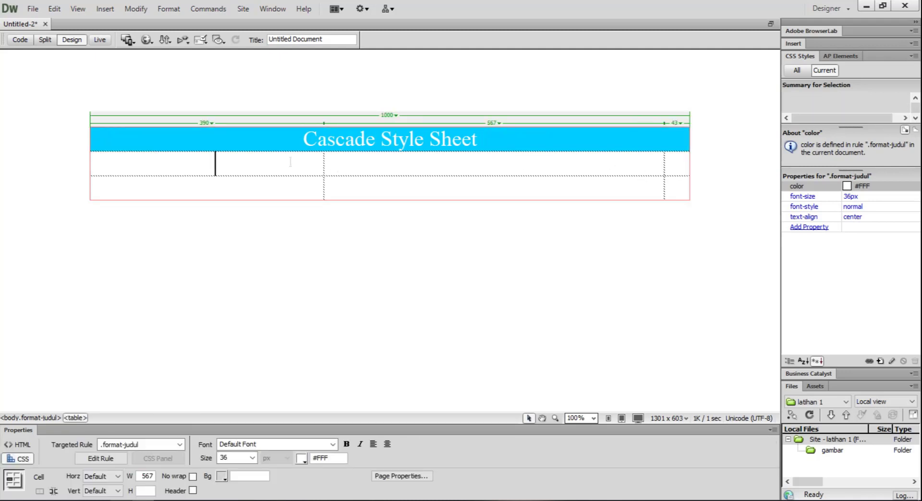
Create a new CSS rule for the text in the second row's first cell, using the Class selector type and the name FORMAT-MENU.
left_click(106, 458)
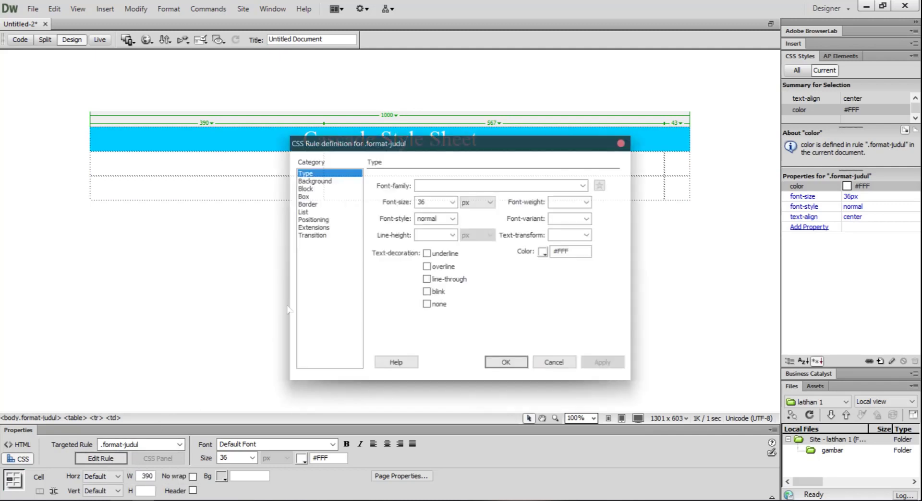
left_click(622, 143)
left_click_drag(317, 168, 91, 164)
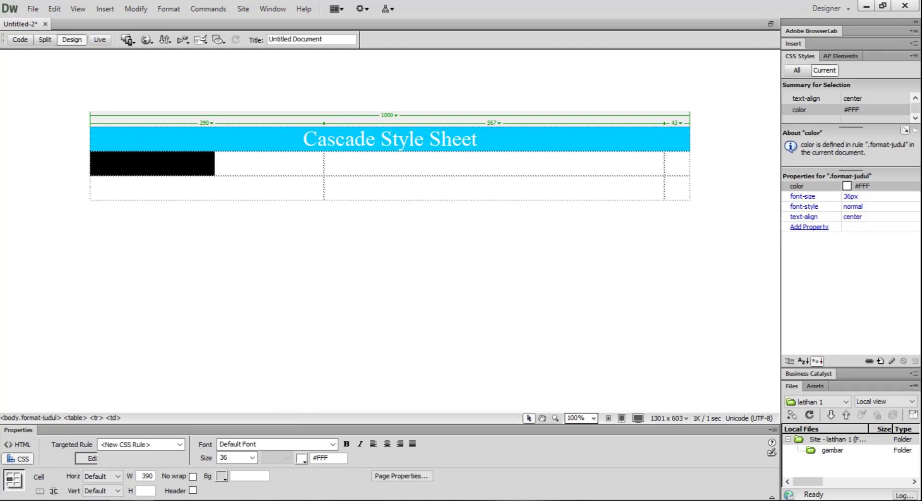
left_click(180, 445)
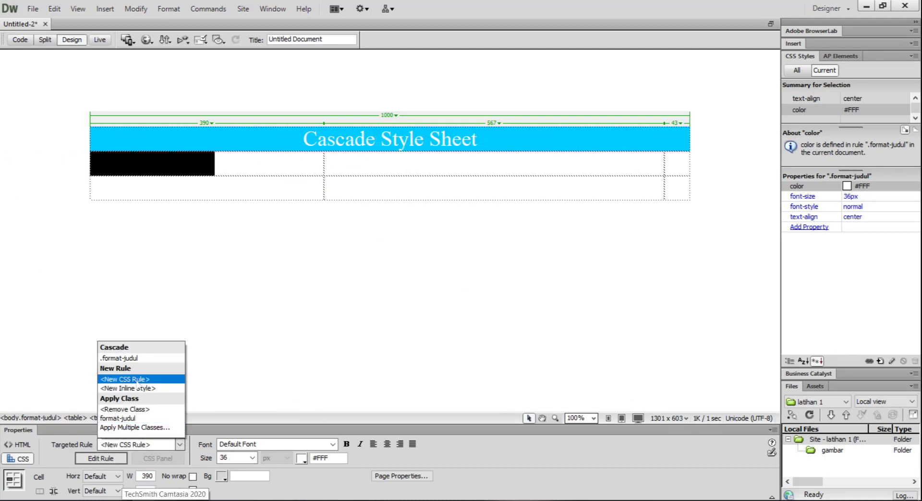
left_click(137, 383)
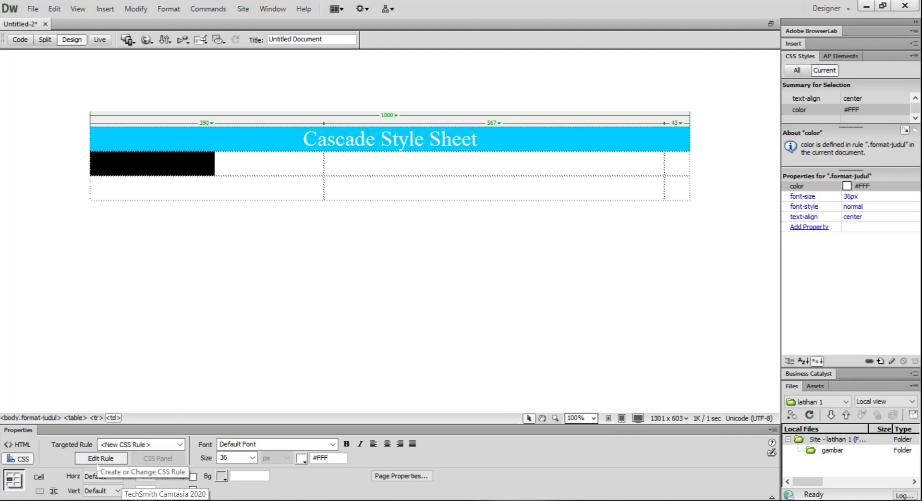
left_click(99, 459)
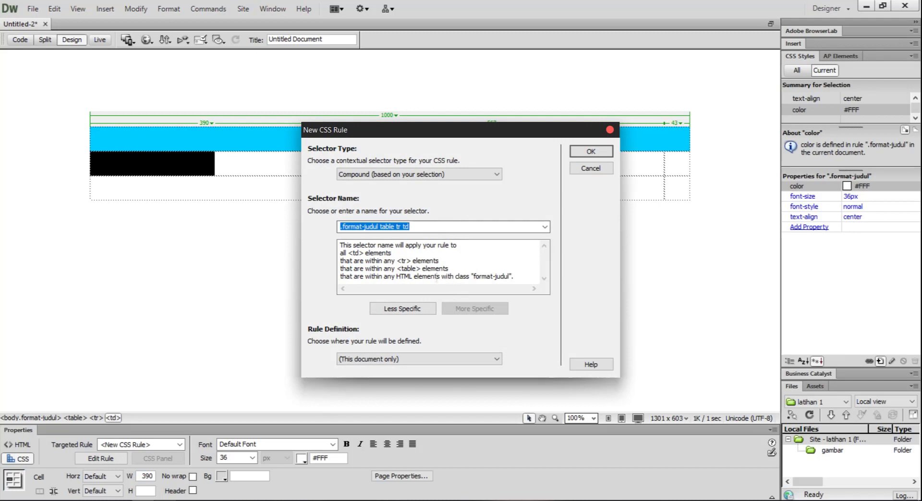
left_click(408, 174)
left_click(394, 184)
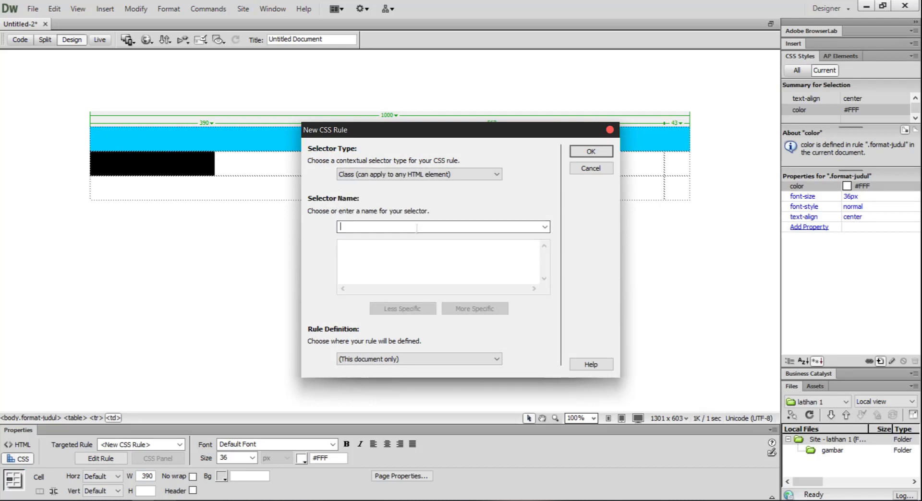
type("FORMA")
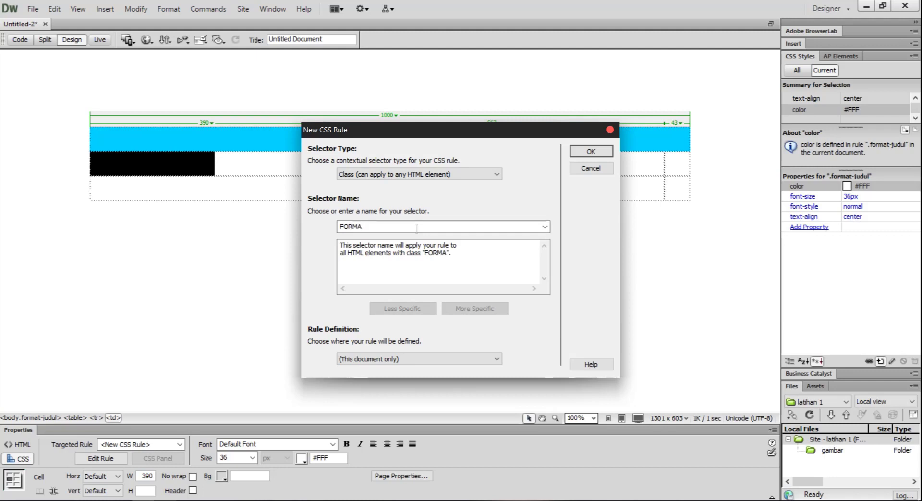
type("T-MENU")
left_click(575, 151)
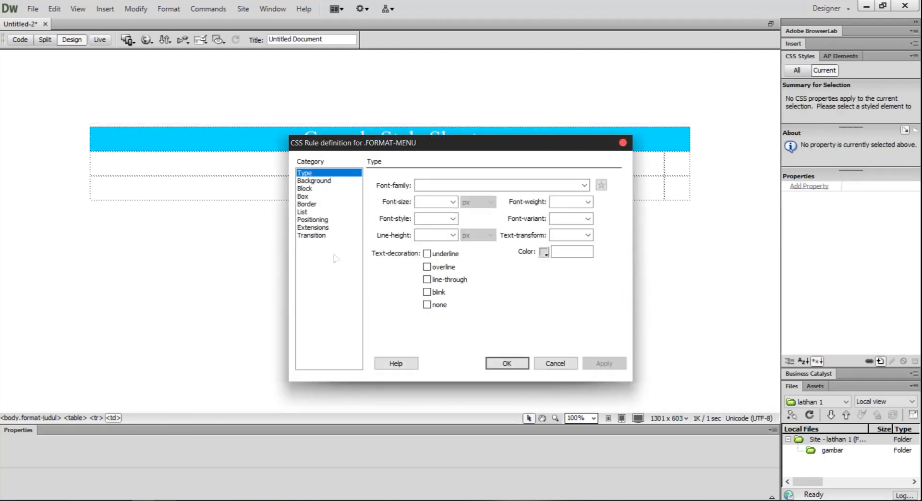
Set the text colour of the .FORMAT-MENU class rule to blue, #00F, and accept the rule definition.
left_click(546, 255)
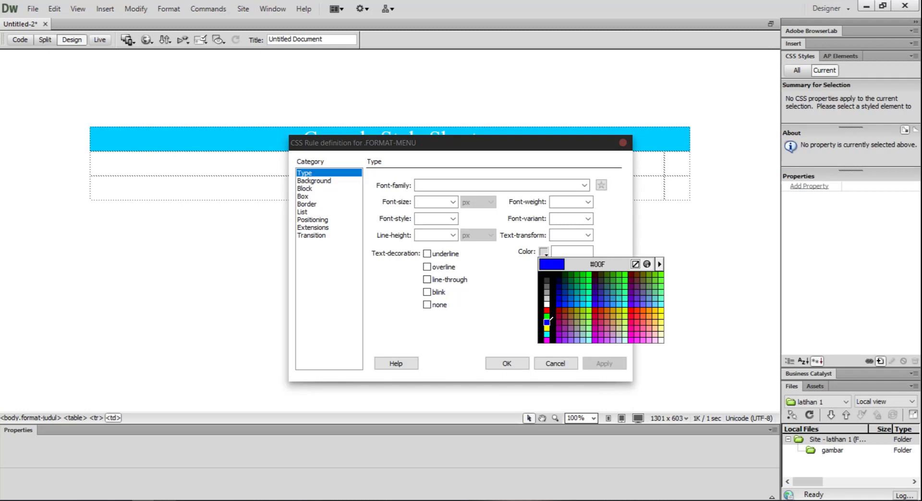
left_click(546, 323)
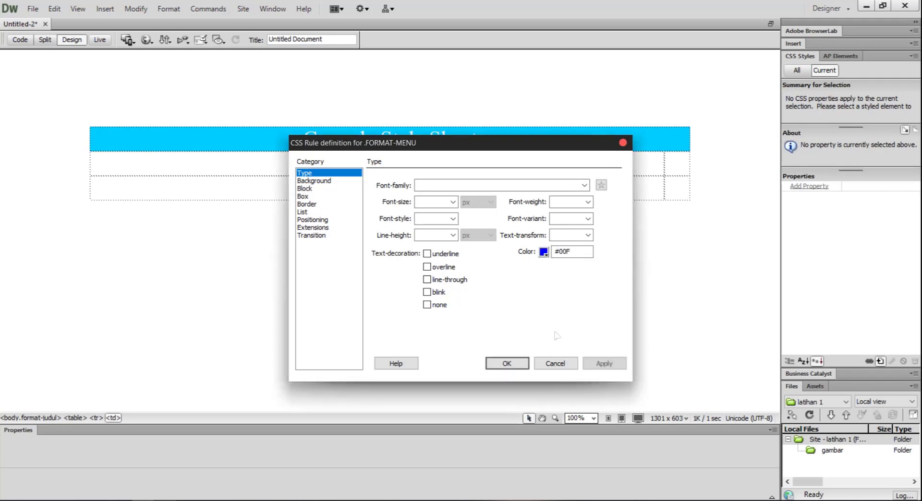
left_click(506, 363)
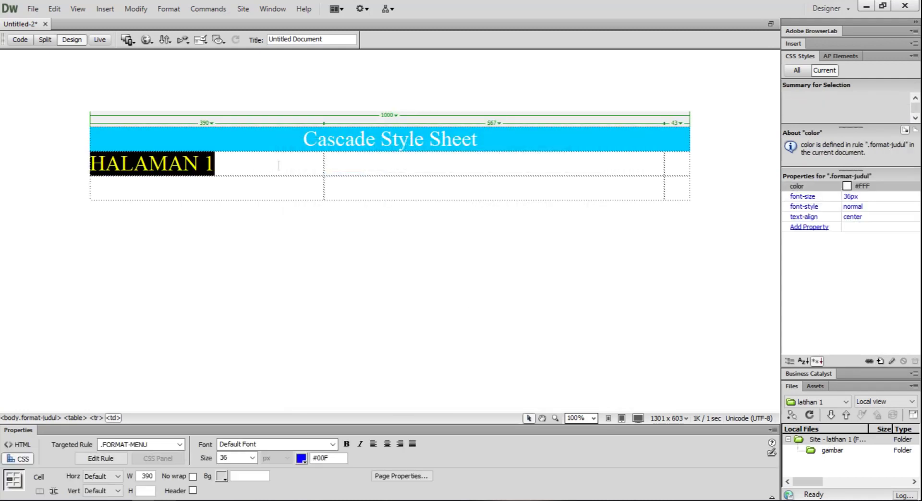
Replace the text in the second row's first cell with "halaman 1" in lowercase.
left_click(278, 166)
left_click_drag(240, 167, 90, 165)
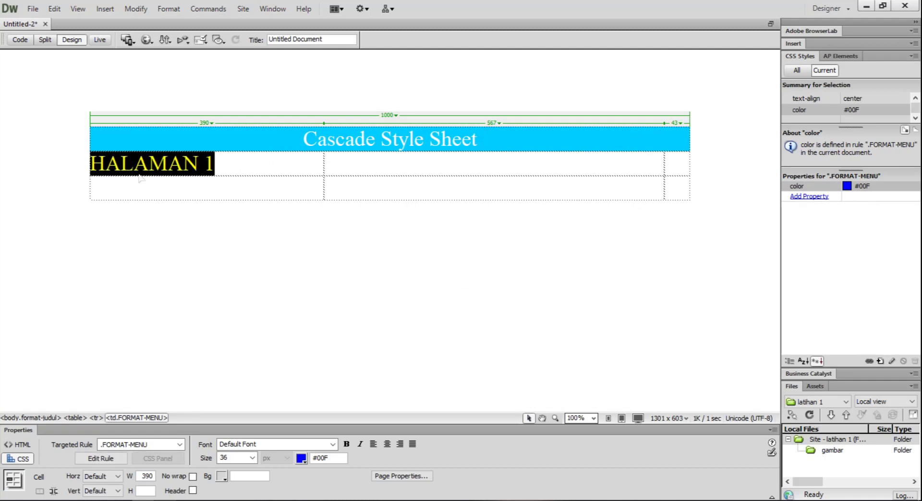
type("halaman ")
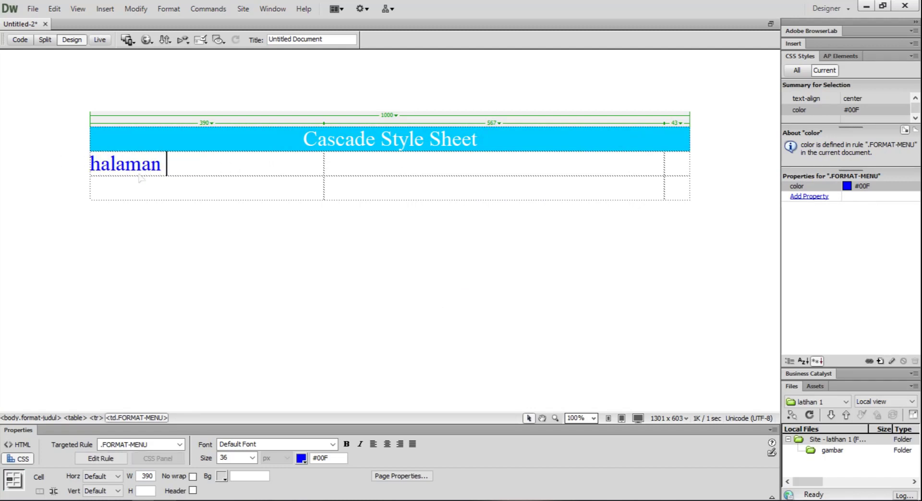
type("1")
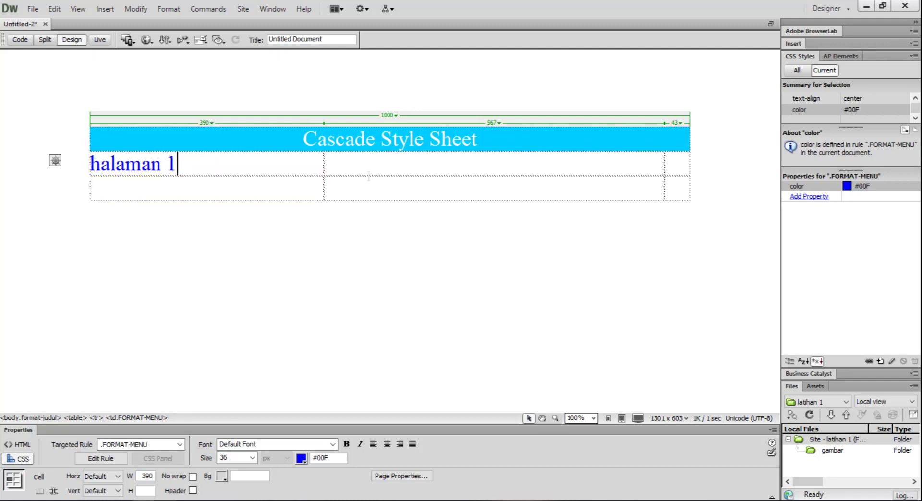
Enter "halaman 2" in the second row's second cell and "halaman 3" in its third cell.
left_click(384, 165)
type("halaman")
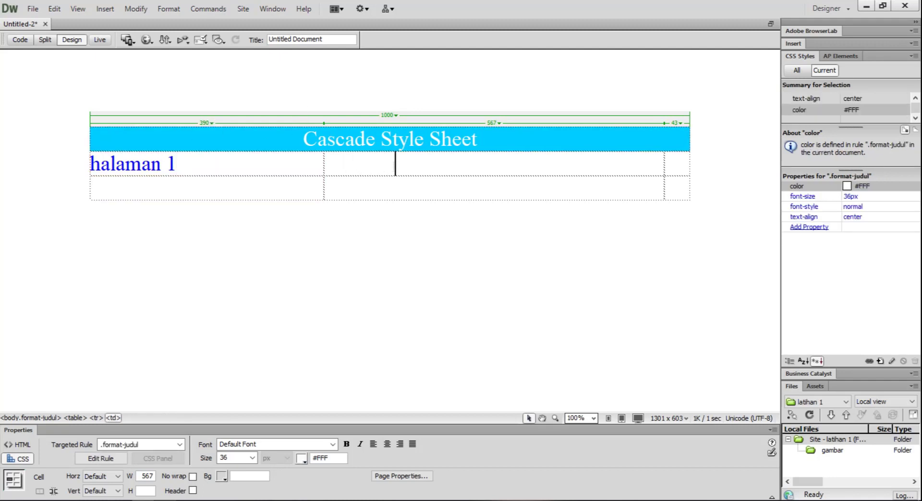
type(" 2")
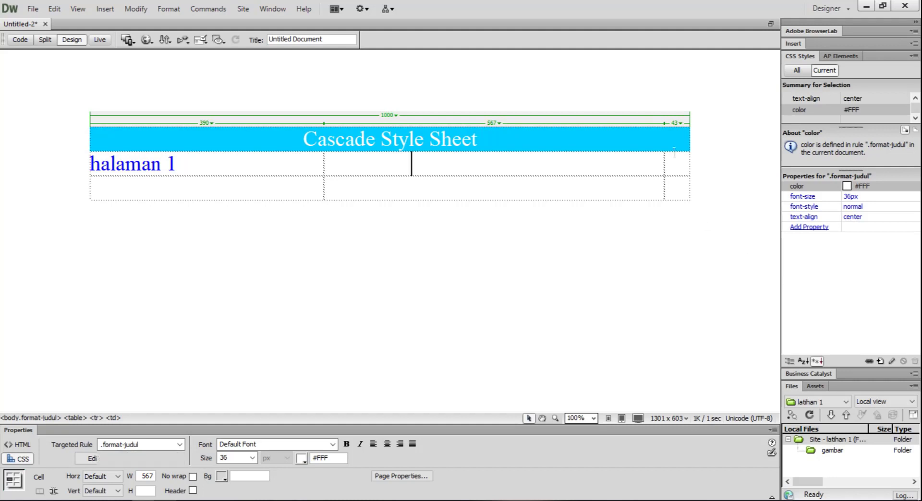
left_click(678, 168)
type("halaman 3")
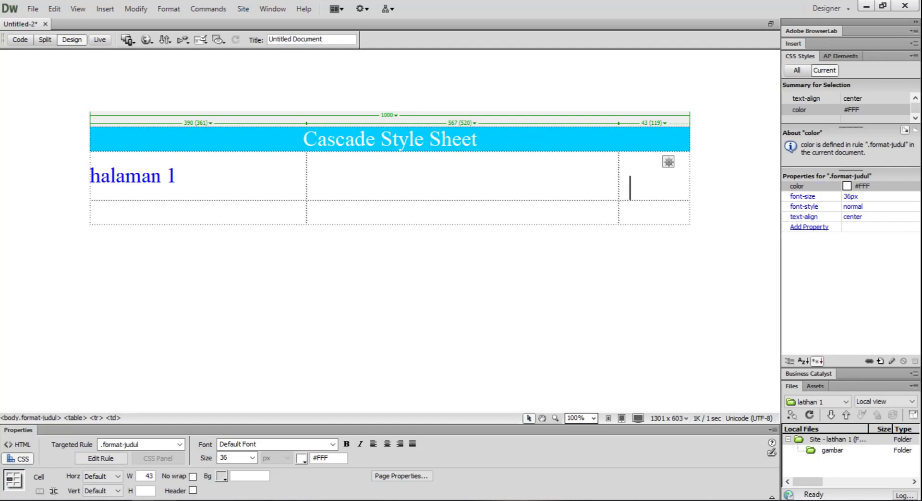
Apply the FORMAT-MENU class to the second and third cells of the second row.
key("ctrl+a")
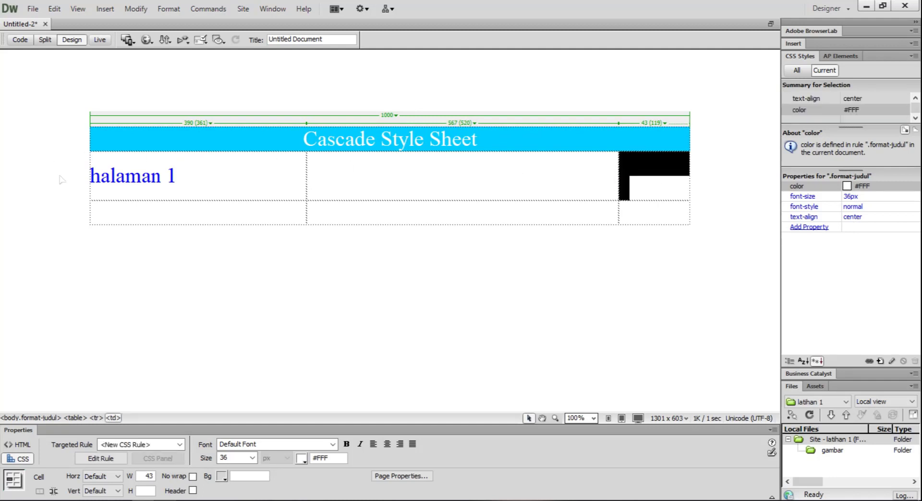
left_click(230, 194)
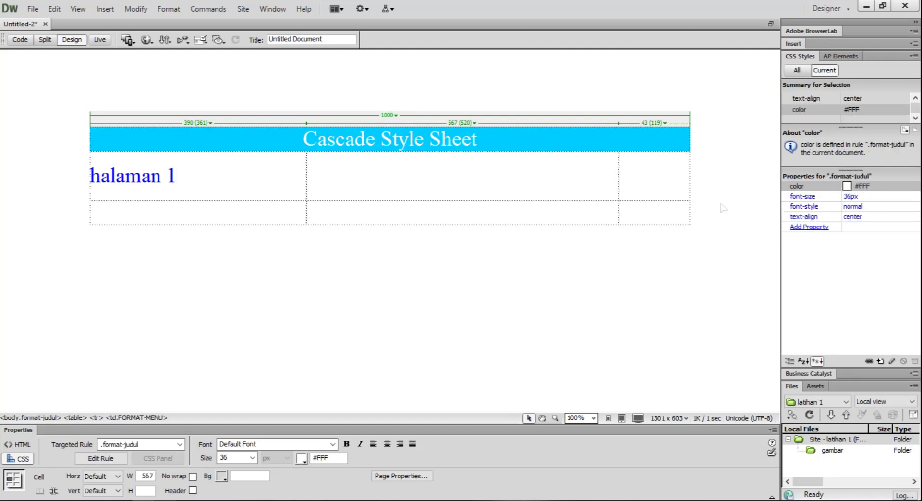
left_click_drag(423, 173, 639, 184)
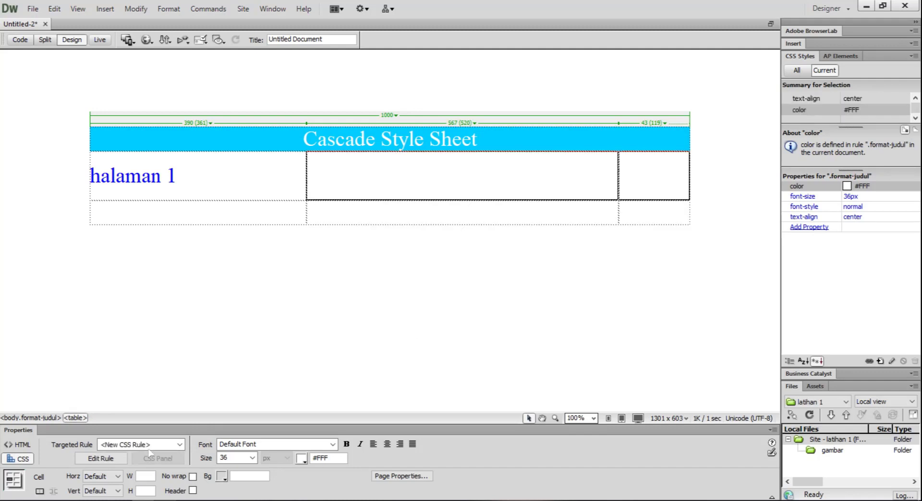
left_click(180, 445)
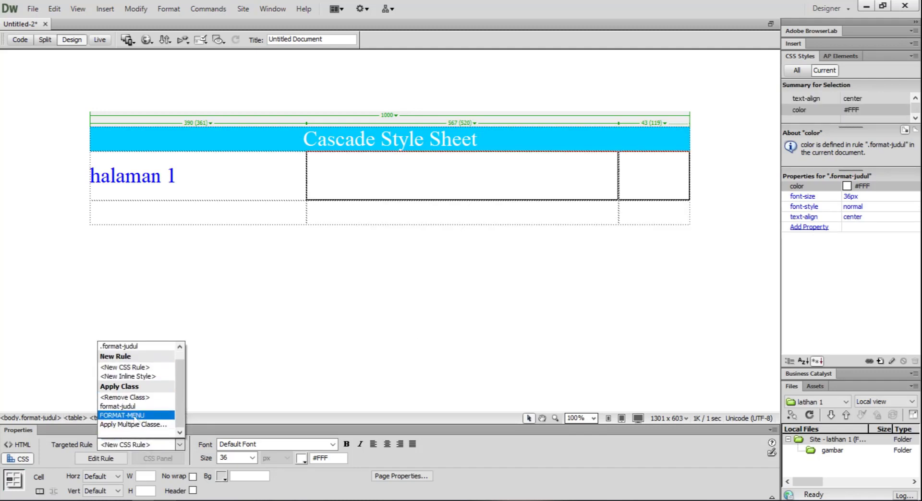
left_click(136, 420)
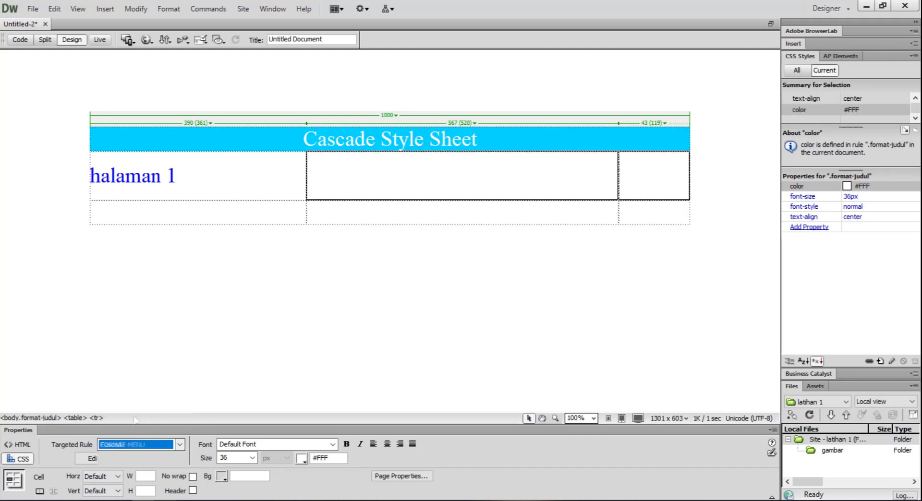
Set the .FORMAT-MENU rule's font size to 16 px and its text alignment to centre.
left_click(222, 172)
left_click(126, 175)
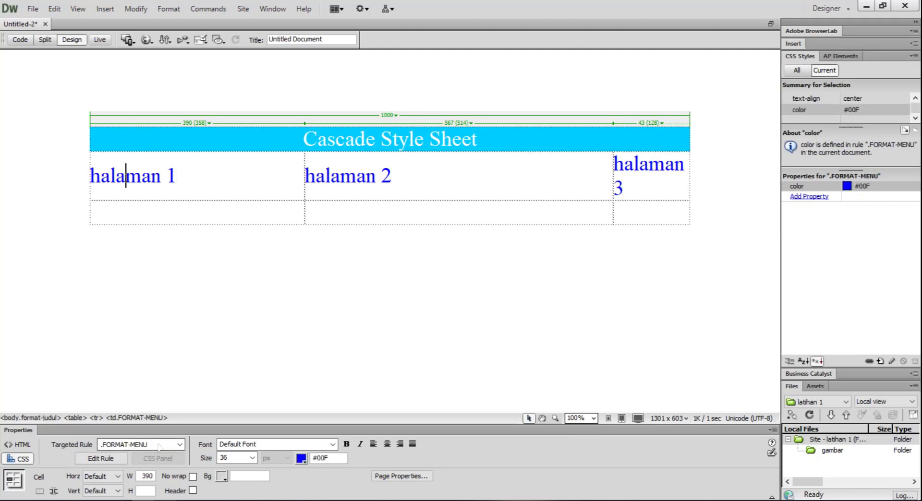
left_click(251, 458)
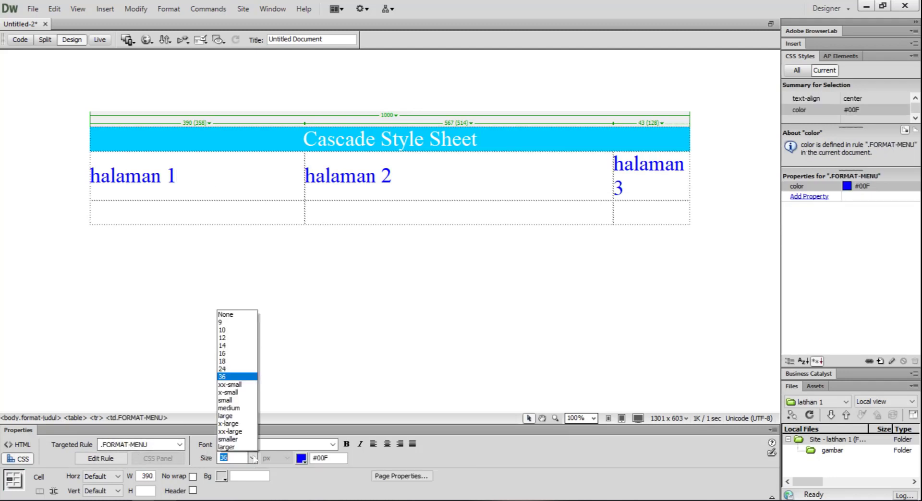
left_click(226, 354)
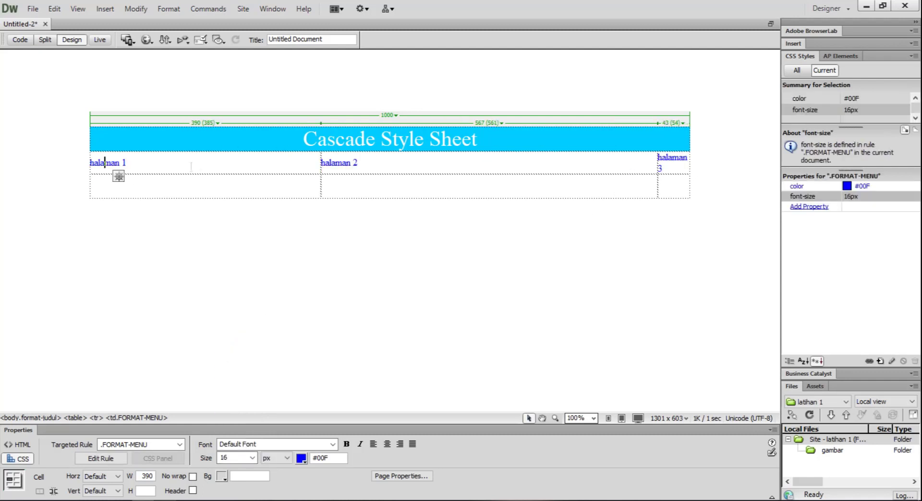
left_click(387, 448)
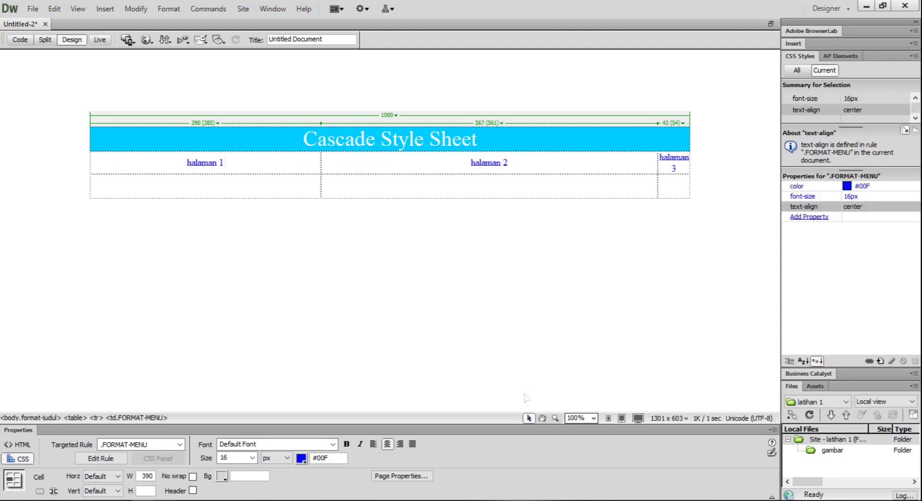
Set the width of all three cells in the second row to 400.
left_click(560, 165)
left_click_drag(249, 168, 666, 168)
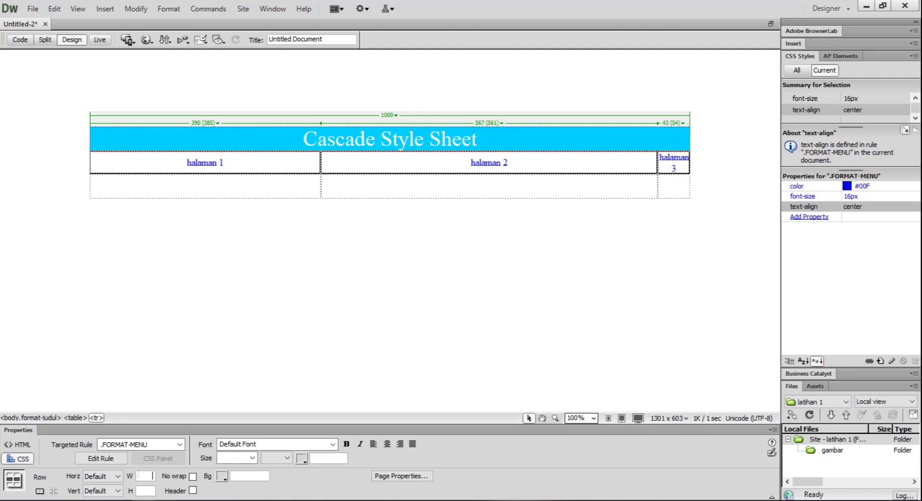
key("Return")
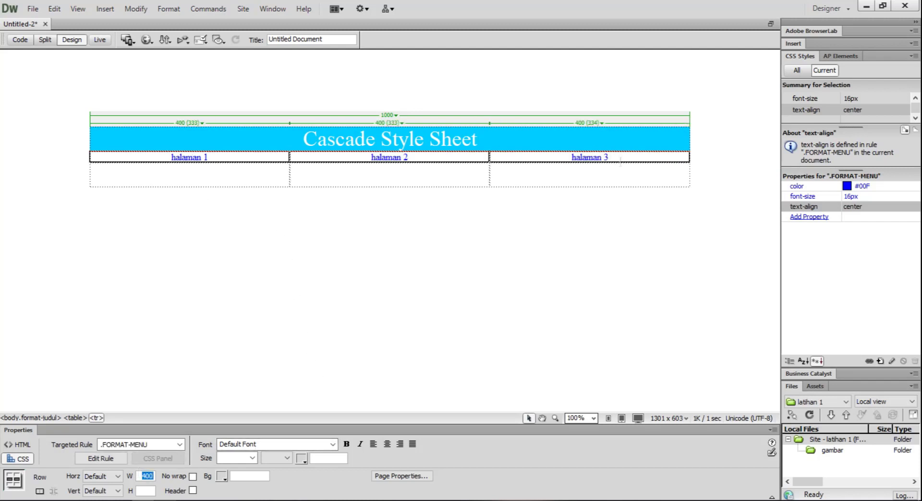
left_click(547, 161)
left_click(276, 158)
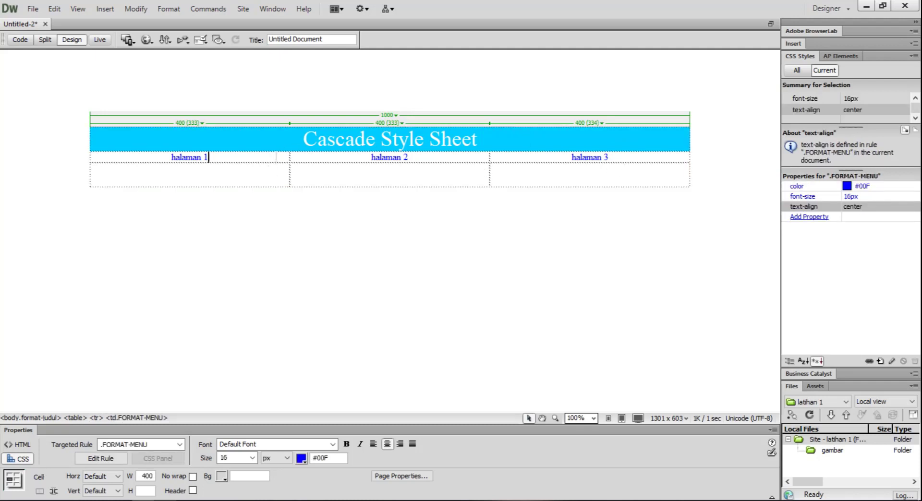
key("ctrl+equal")
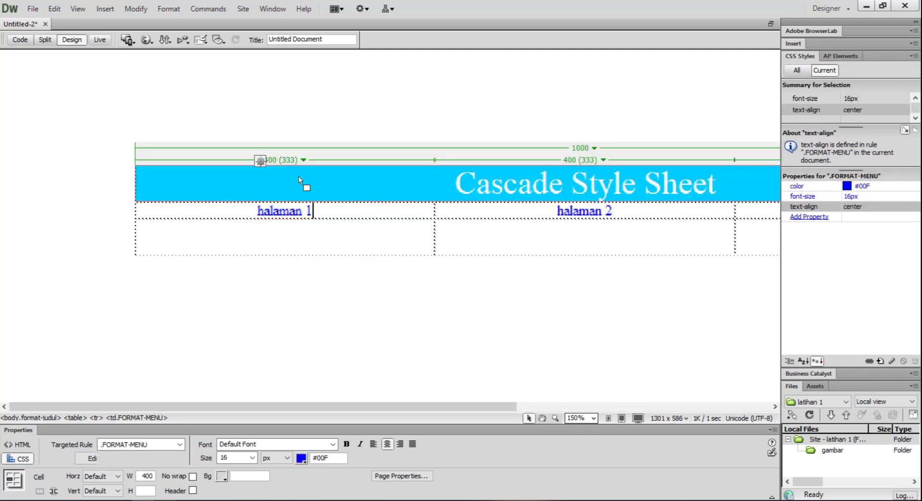
key("ctrl+minus")
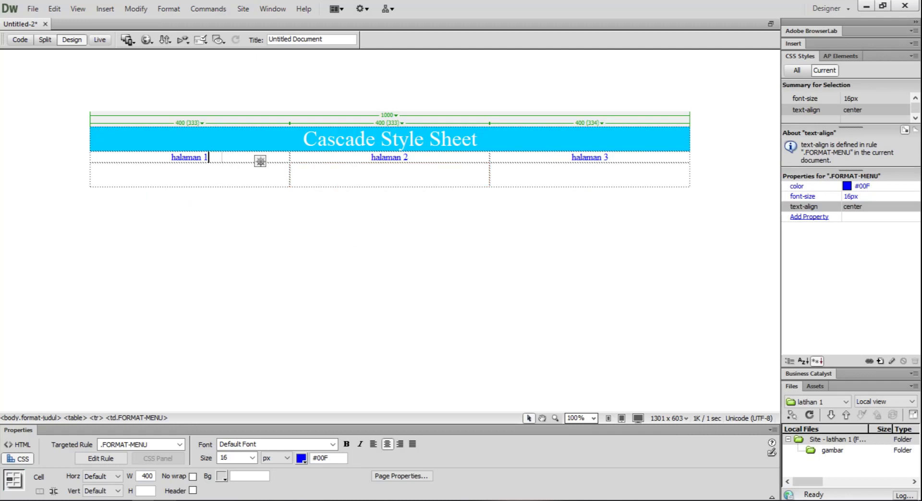
left_click(413, 157)
left_click(620, 155)
Merge the three cells of the table's third row into one cell.
left_click(272, 180)
left_click_drag(272, 180, 586, 179)
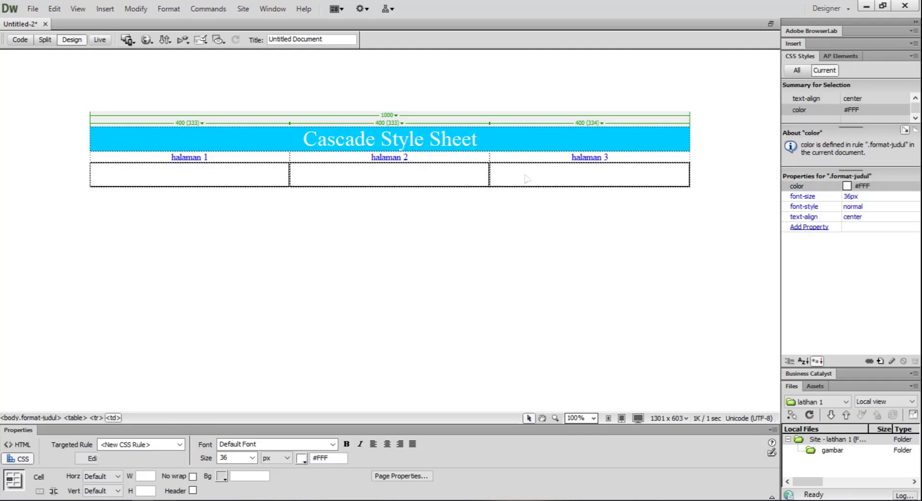
right_click(382, 177)
mouse_move(502, 171)
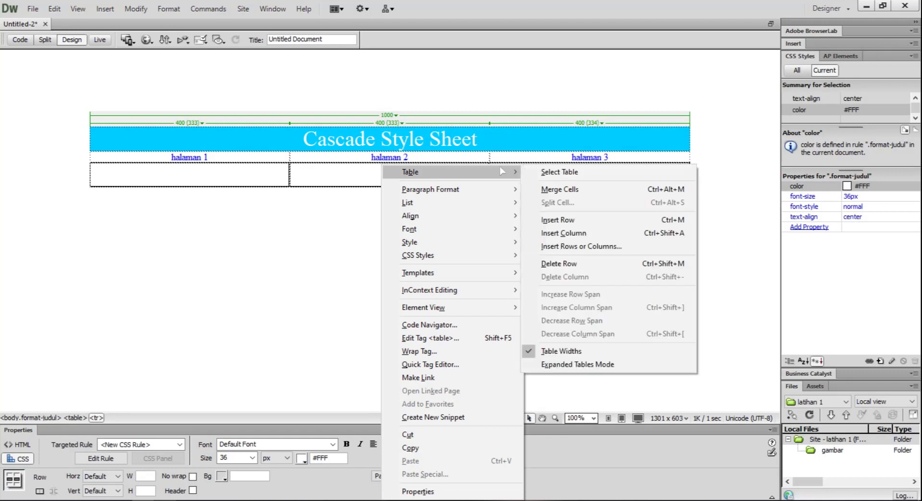
left_click(560, 190)
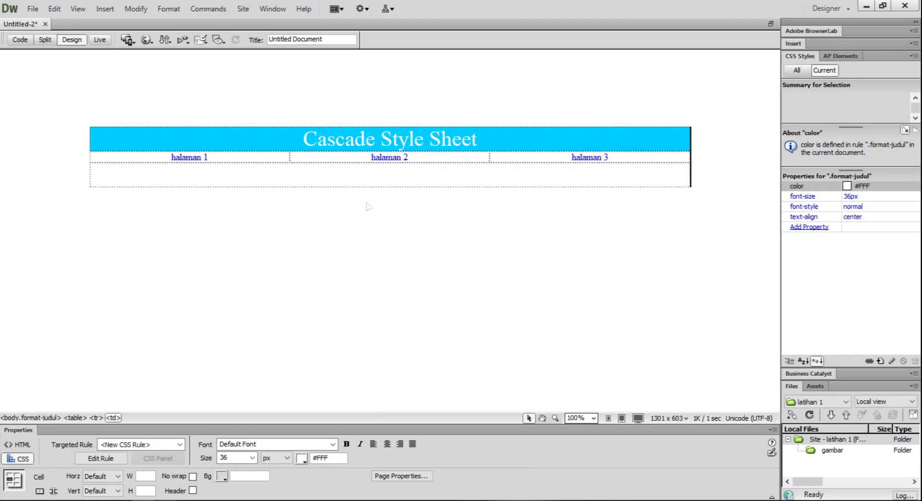
left_click(390, 186)
Delete the empty paragraphs above the table.
left_click(379, 75)
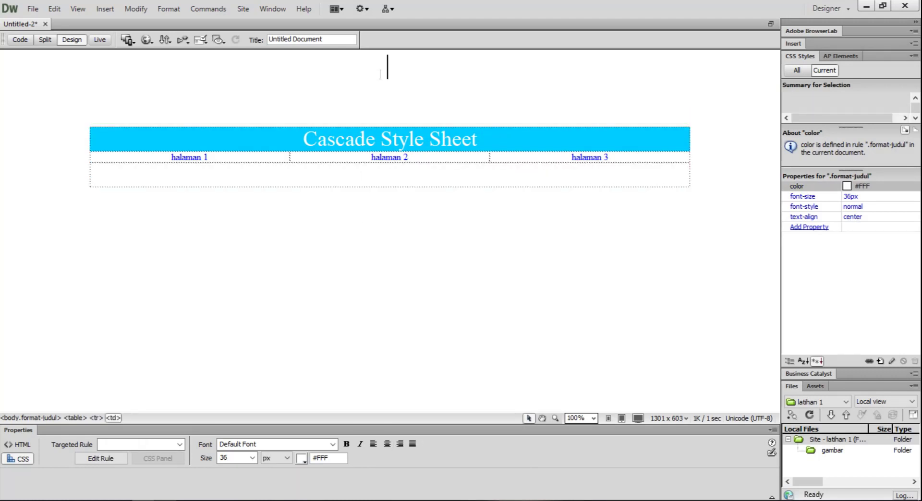
key("Delete")
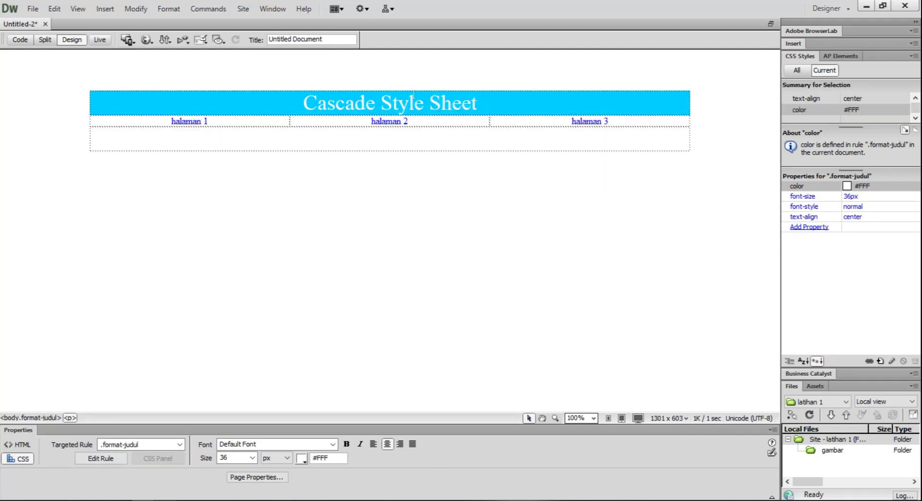
key("Delete")
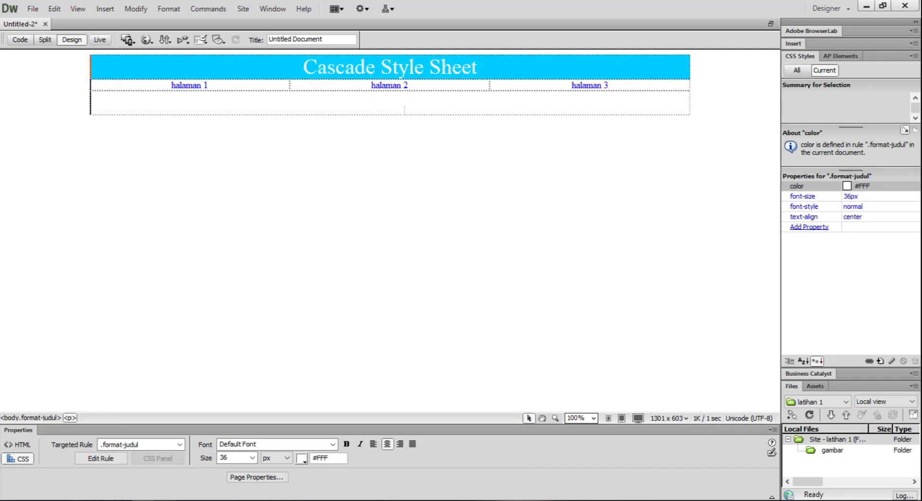
Set the height of the merged cell in the third row to 800.
left_click(404, 114)
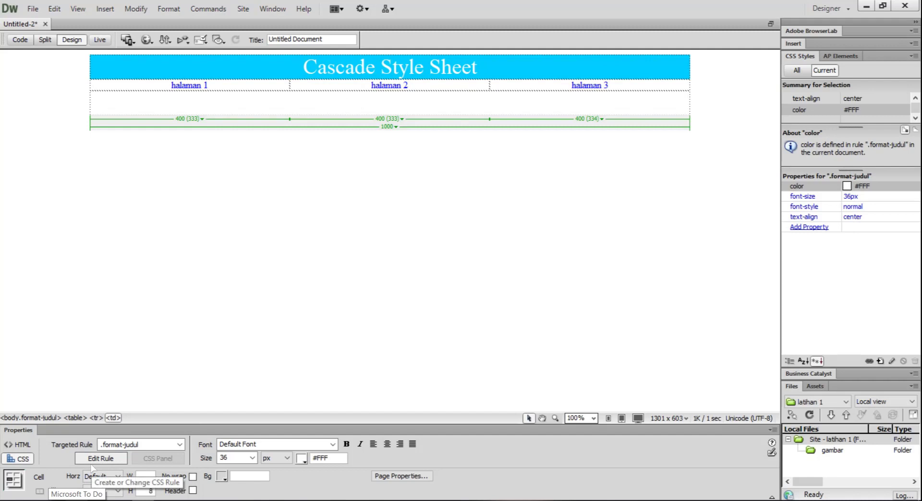
type("00")
key("Return")
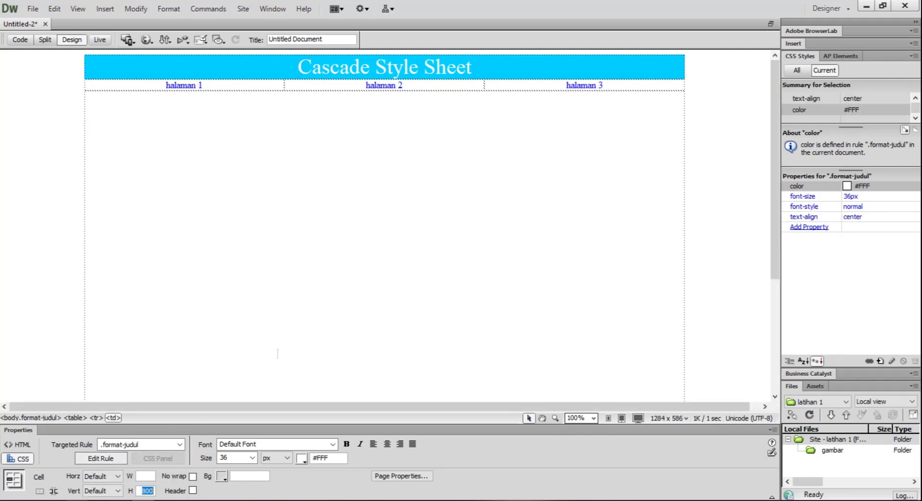
scroll(565, 323, "down", 3)
scroll(565, 323, "up", 3)
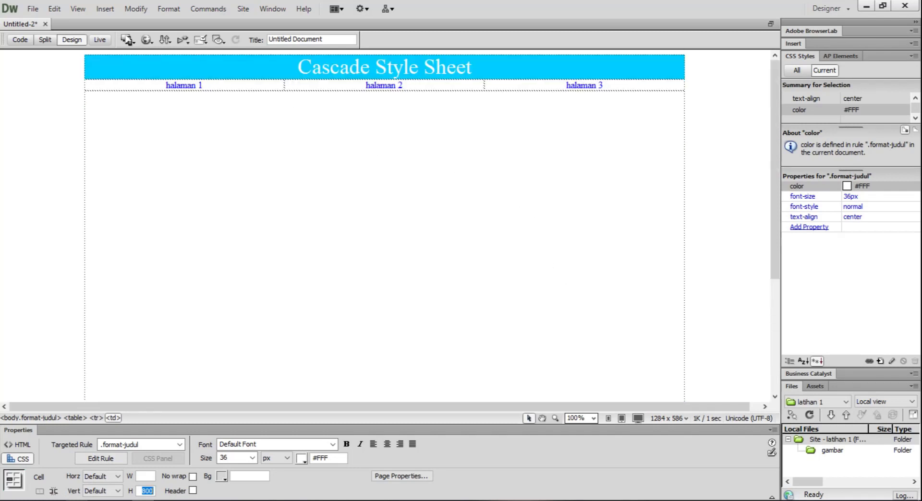
Make the second row with the menu texts taller by moving its lower border down.
left_click(718, 155)
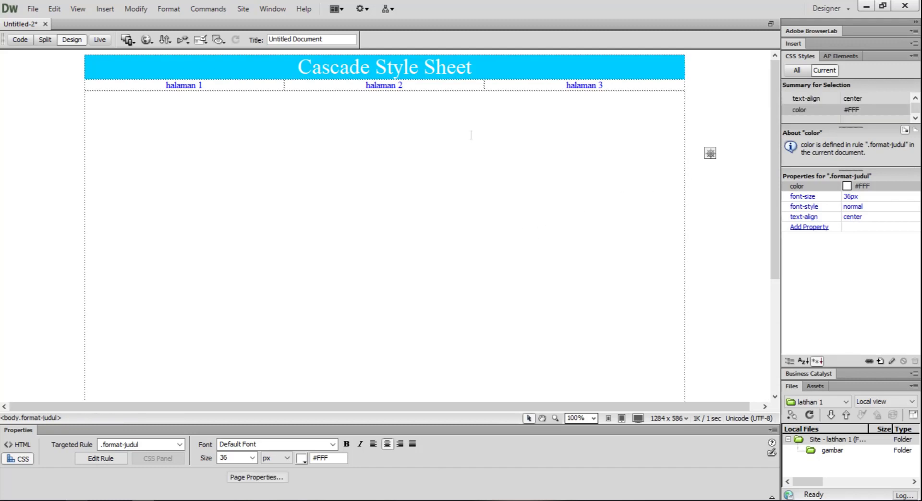
left_click(323, 89)
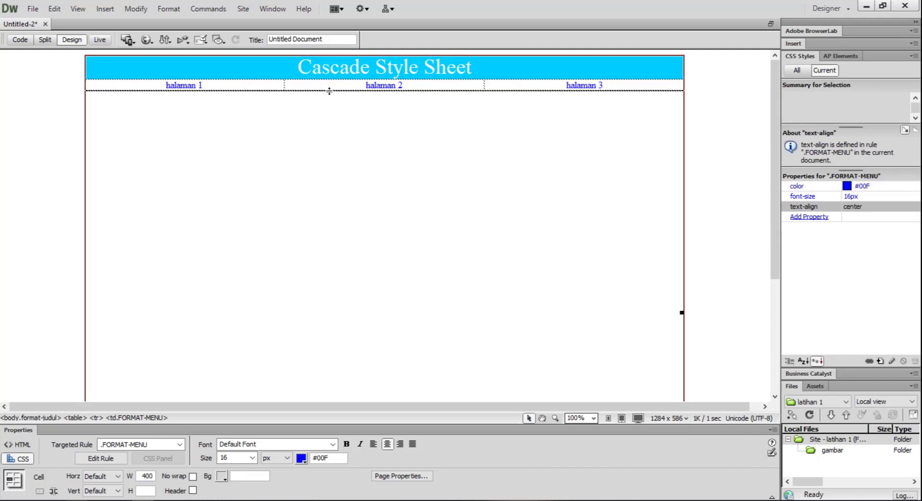
left_click(329, 91)
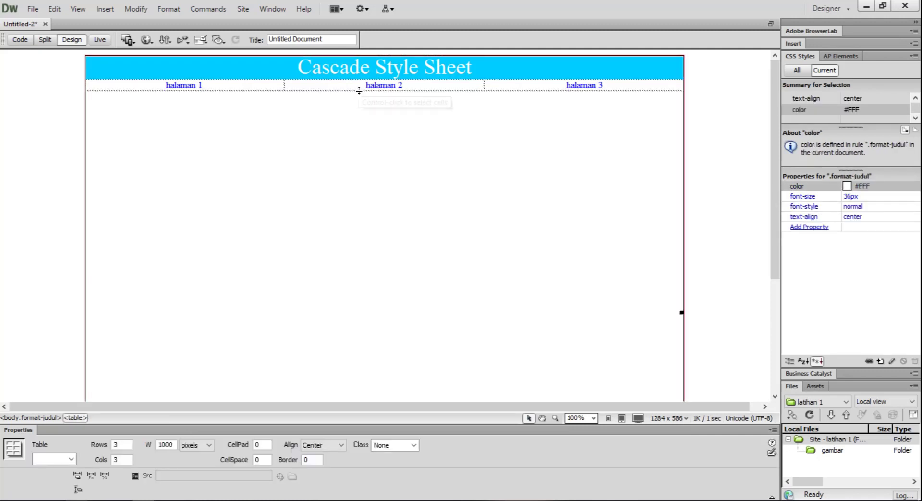
left_click_drag(359, 91, 360, 108)
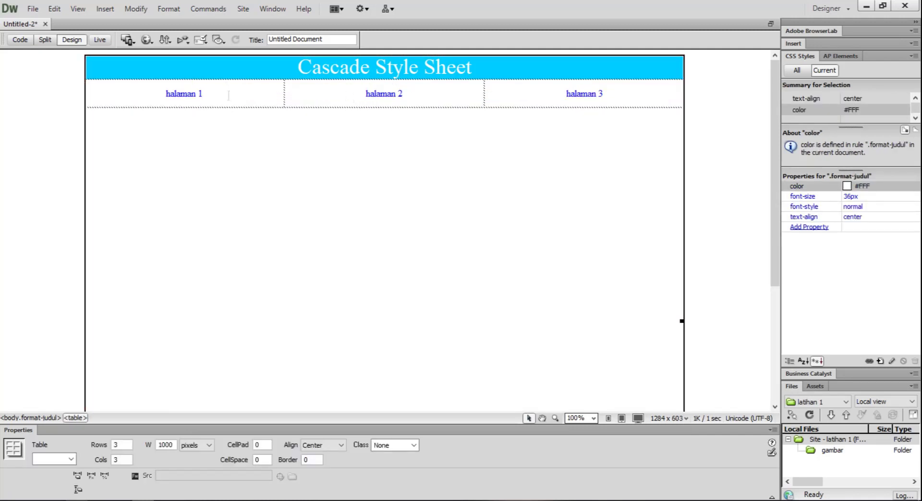
left_click(198, 94)
left_click(376, 144)
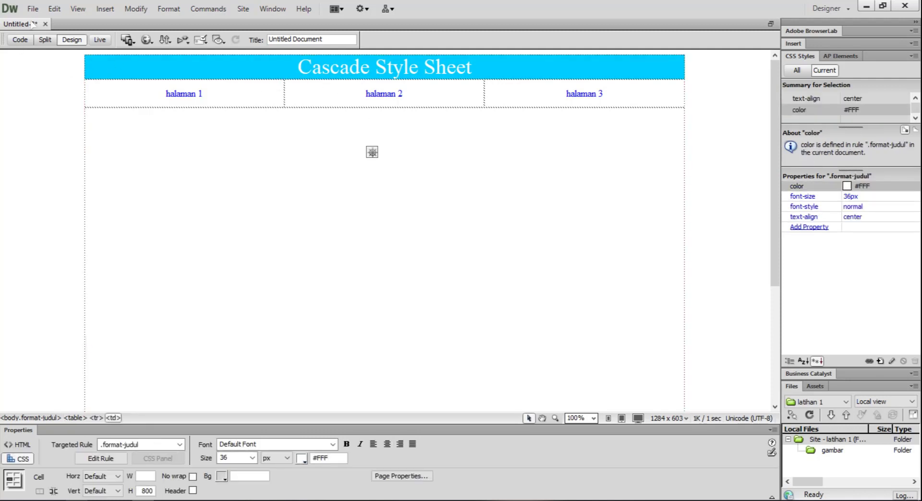
Save the page as Index.html in the Web Latihan 1 folder.
left_click(54, 8)
mouse_move(32, 12)
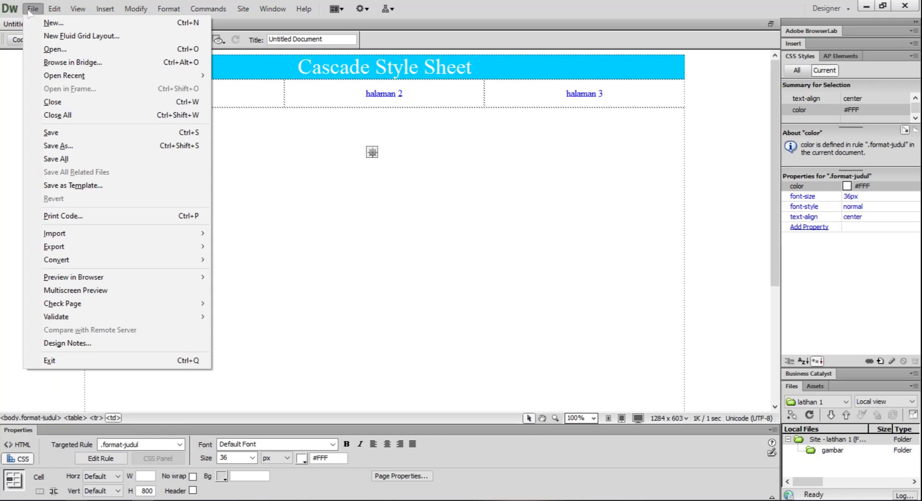
left_click(51, 151)
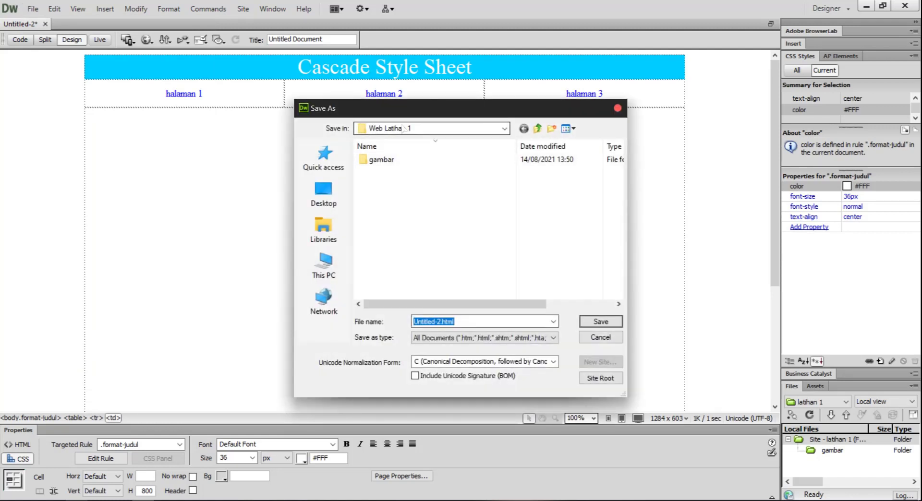
left_click(435, 321)
left_click_drag(438, 321, 405, 323)
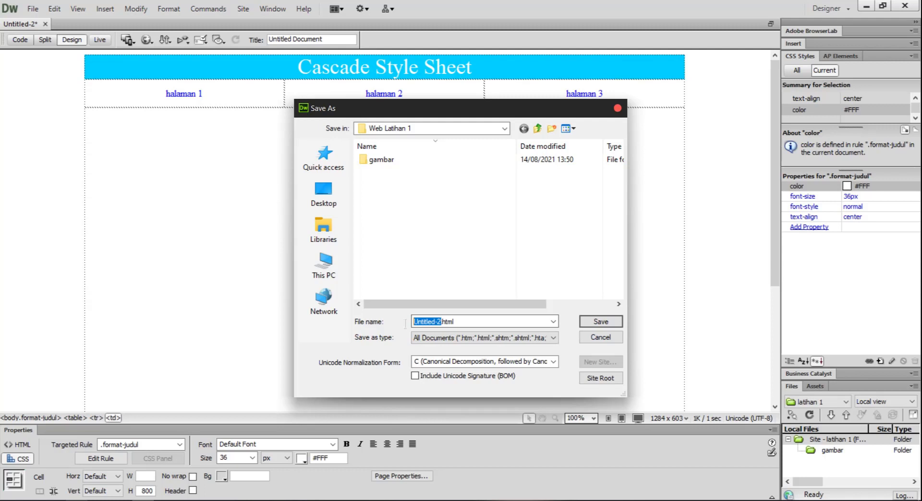
type("index")
left_click(595, 323)
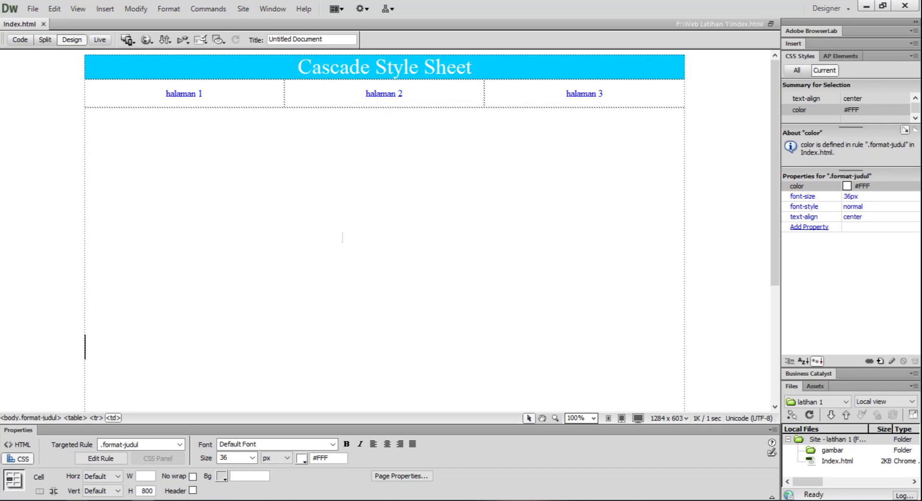
scroll(391, 291, "down", 5)
left_click(31, 9)
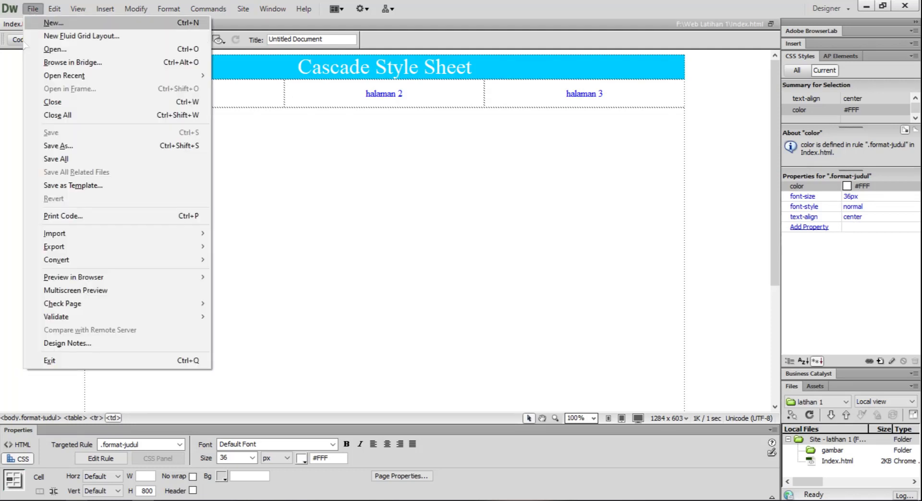
left_click(332, 160)
Set the page's CSS background color to #0CF in the page properties and apply it.
left_click(31, 167)
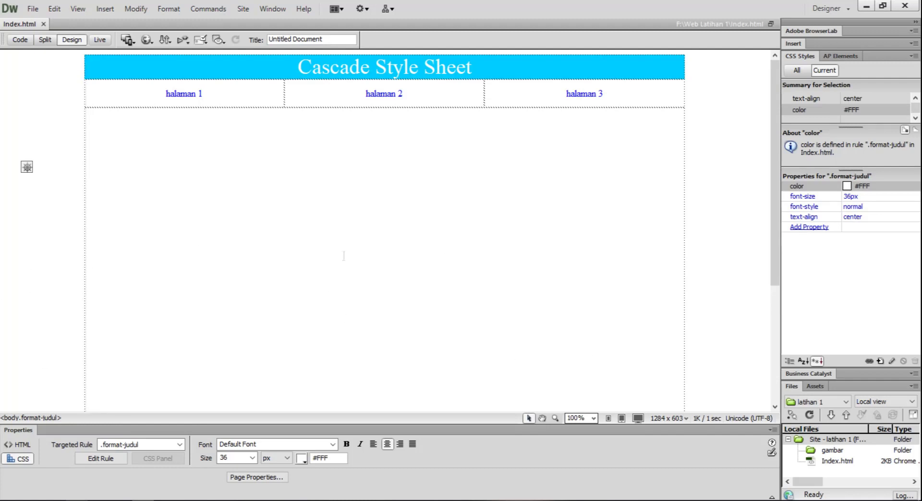
left_click(240, 485)
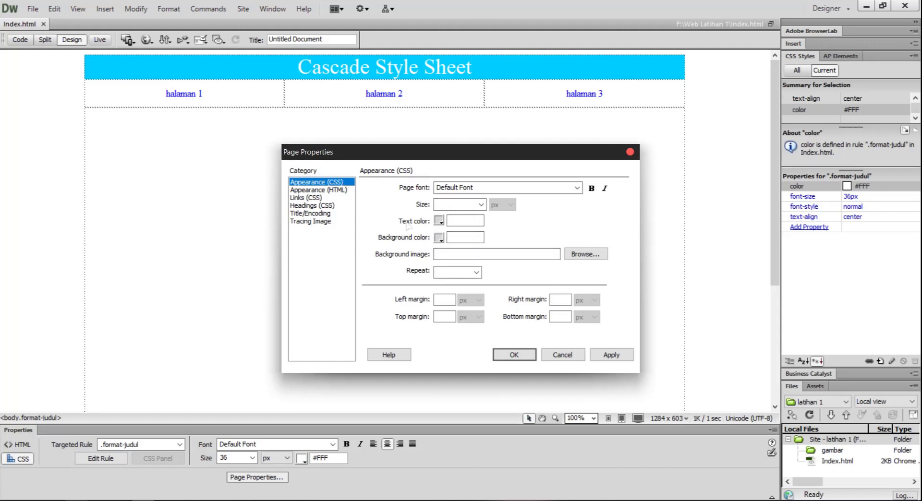
left_click(437, 239)
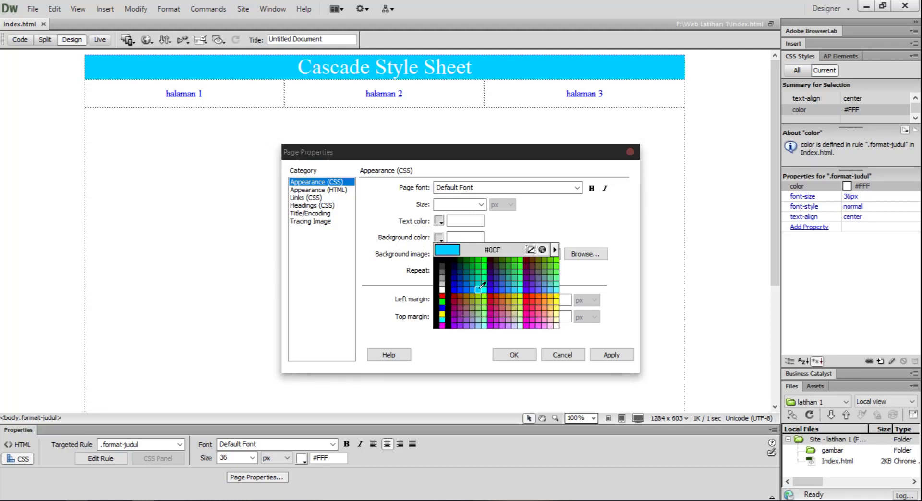
left_click(478, 288)
left_click(439, 238)
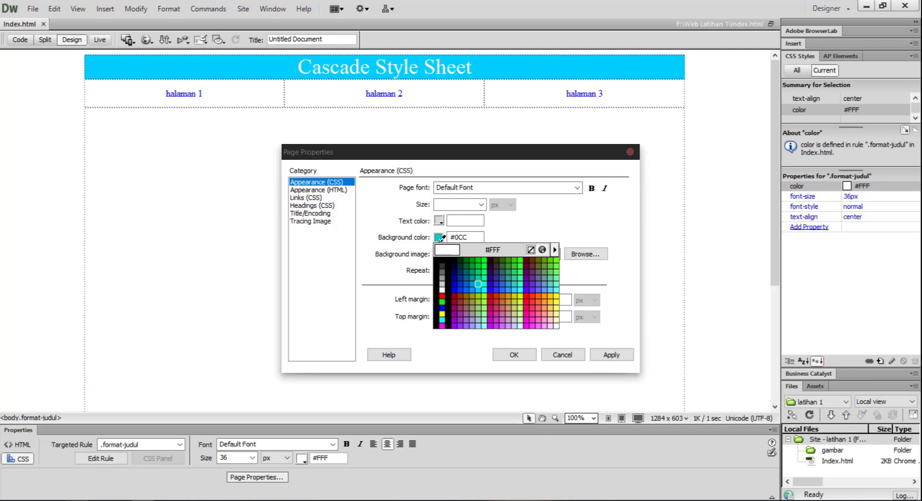
left_click(472, 290)
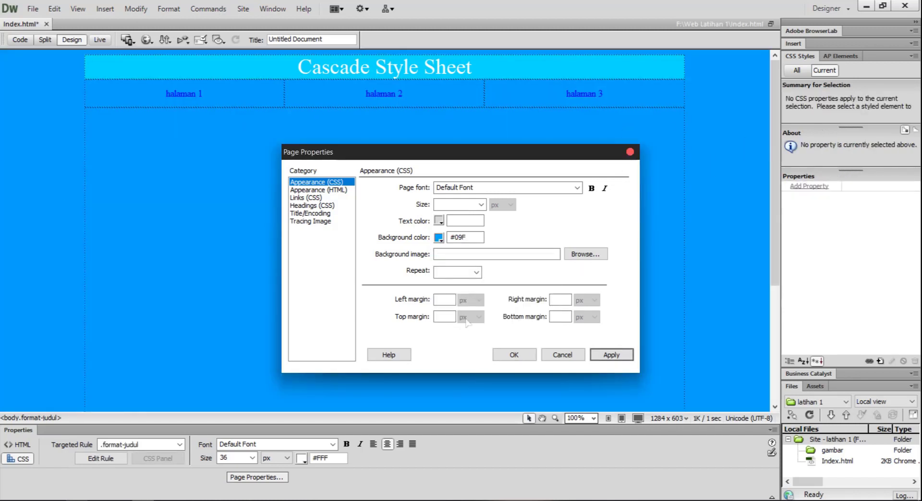
left_click(439, 238)
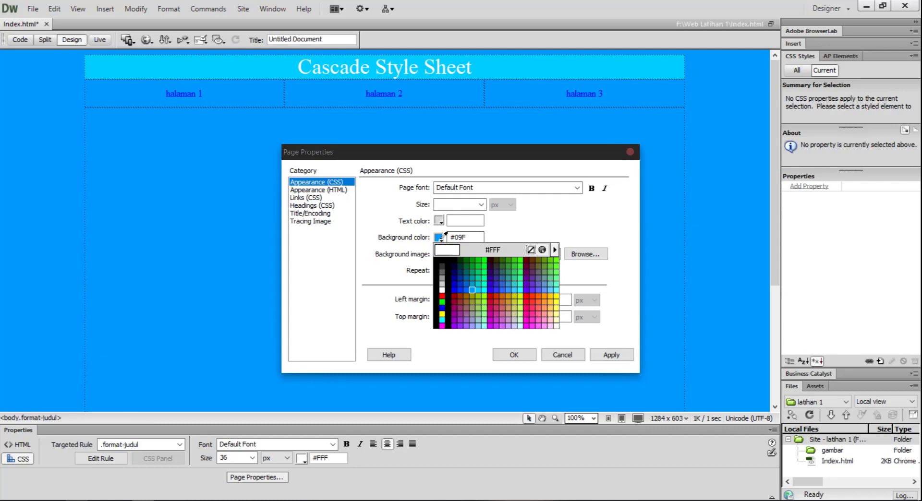
left_click(478, 290)
left_click(611, 355)
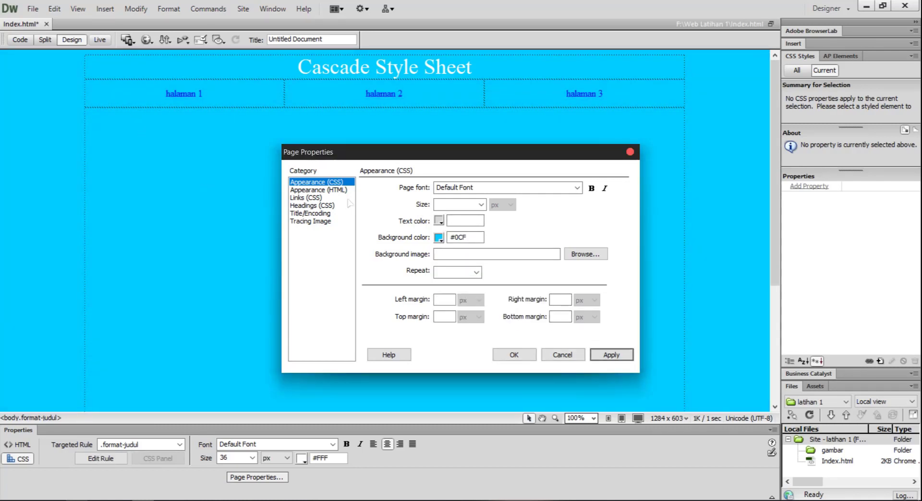
left_click(305, 191)
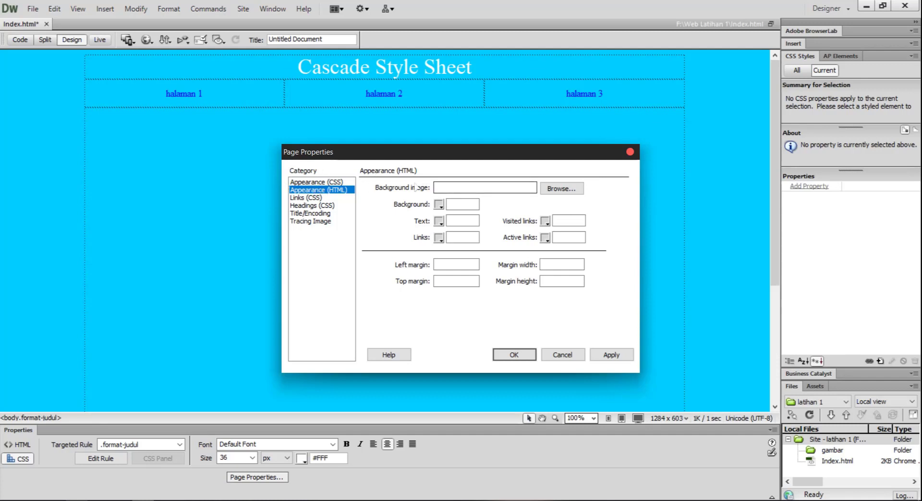
left_click(307, 183)
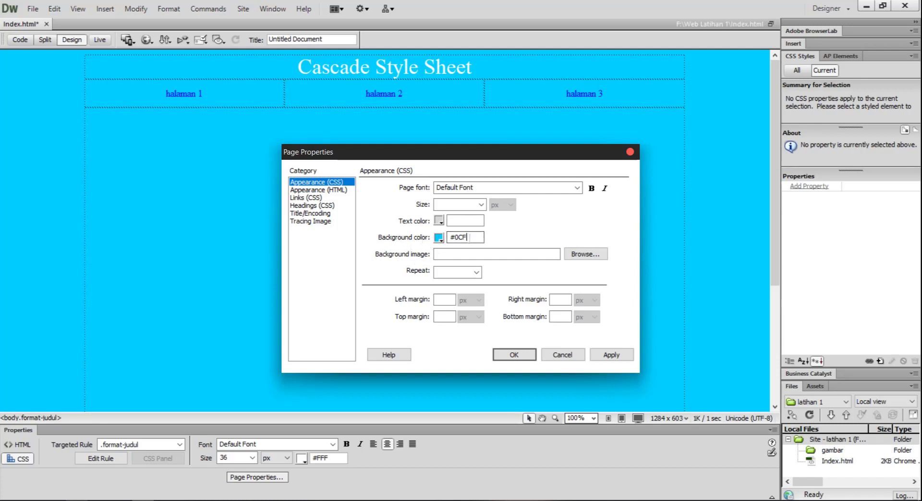
double_click(468, 238)
Use hill-beach-sea-landscape.jpg from the Pictures library as the page's background image and apply it.
left_click(445, 255)
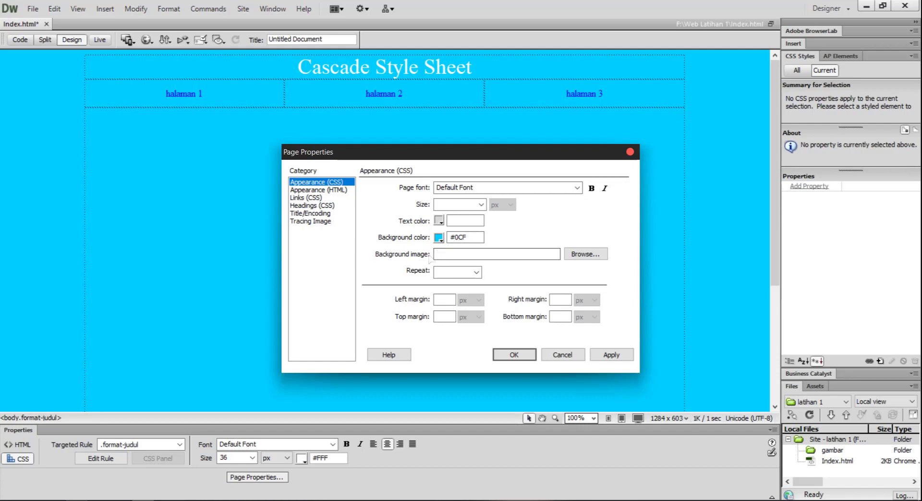
left_click(581, 258)
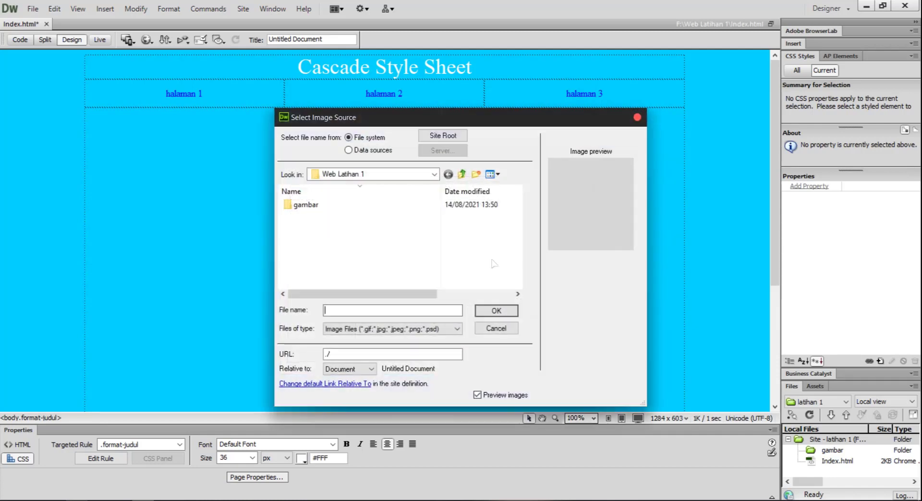
left_click_drag(570, 121, 438, 114)
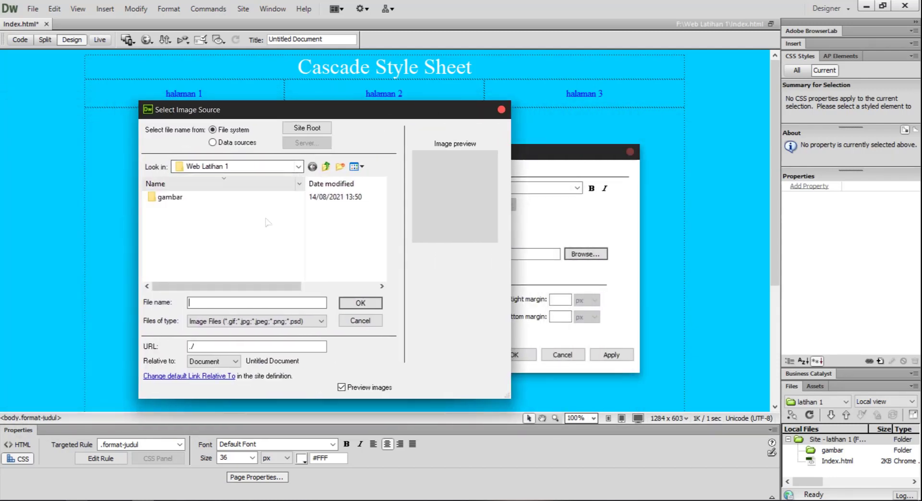
left_click(298, 167)
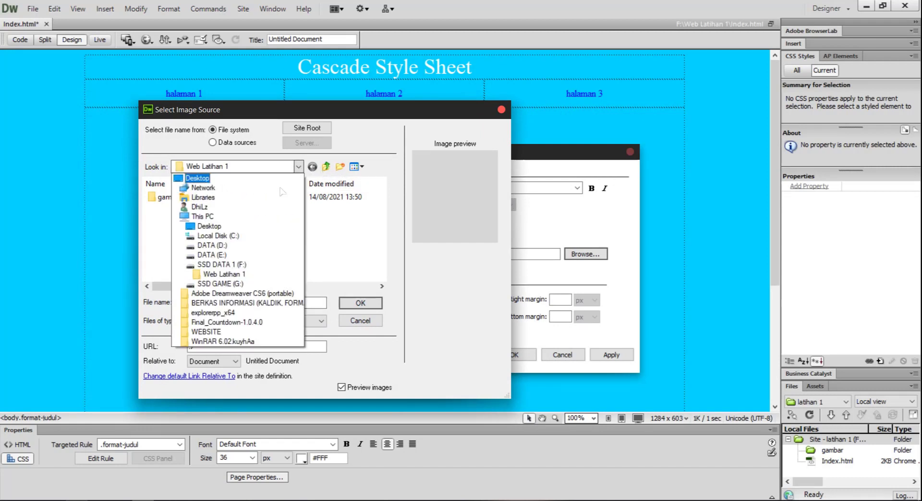
left_click(202, 197)
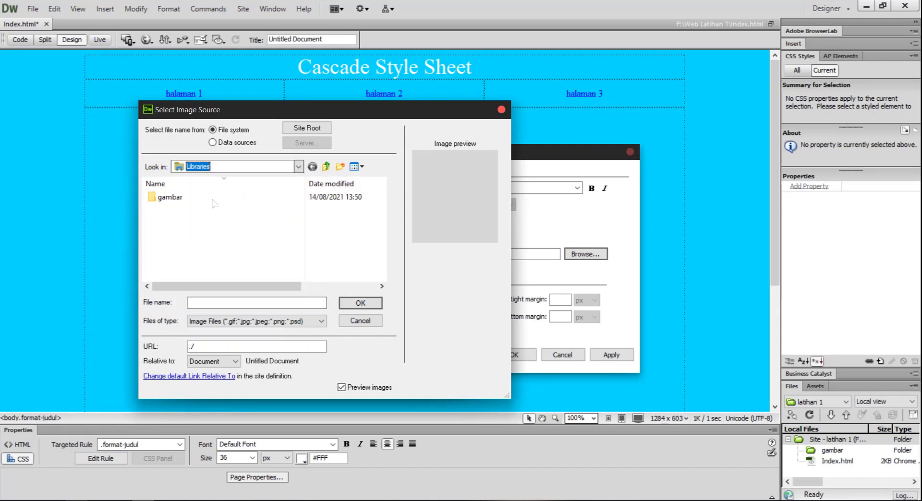
double_click(197, 256)
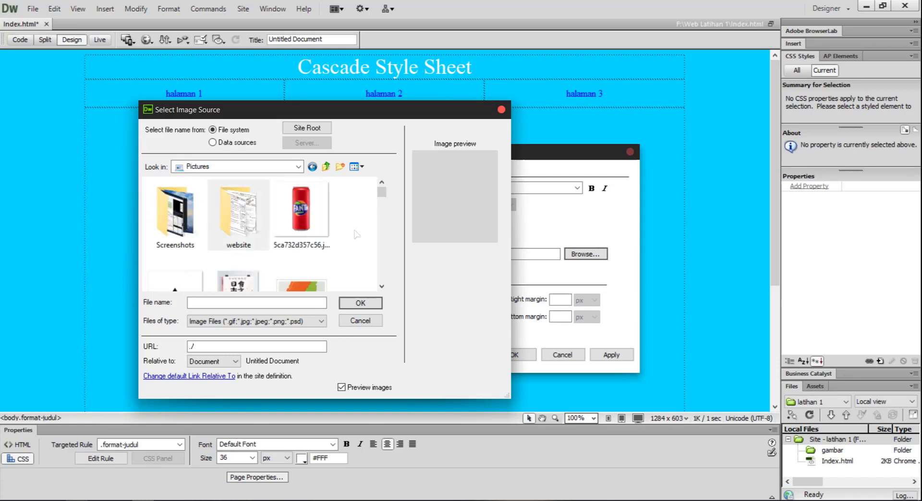
scroll(348, 238, "down", 5)
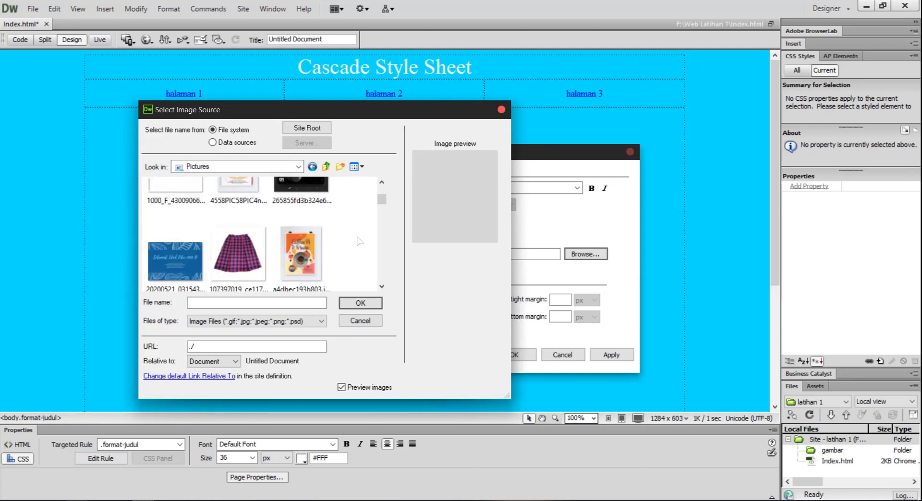
scroll(357, 238, "down", 6)
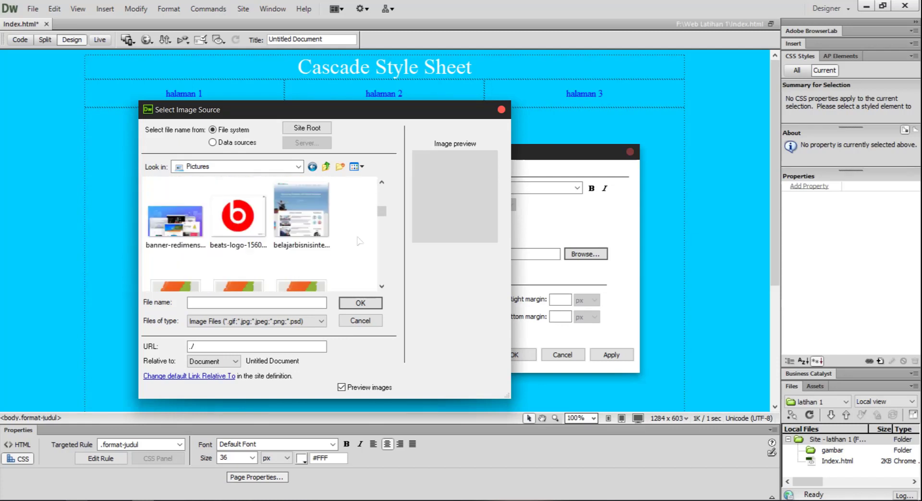
scroll(359, 241, "down", 3)
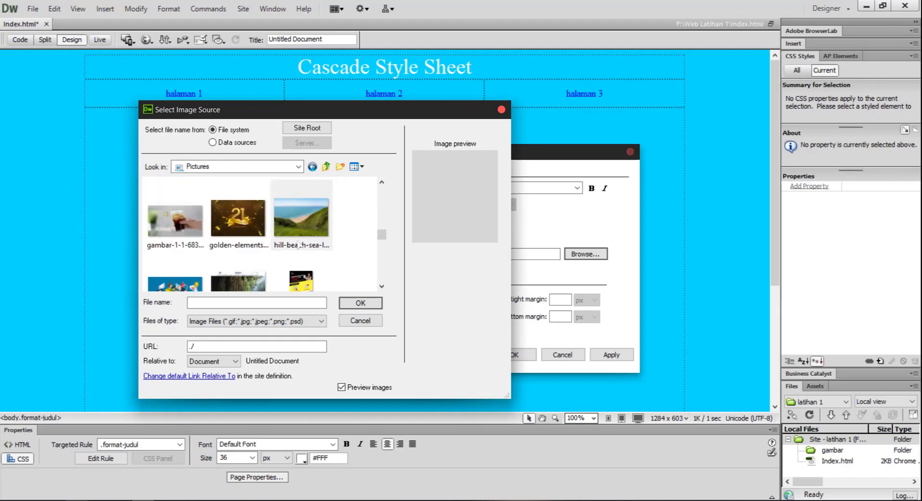
double_click(313, 221)
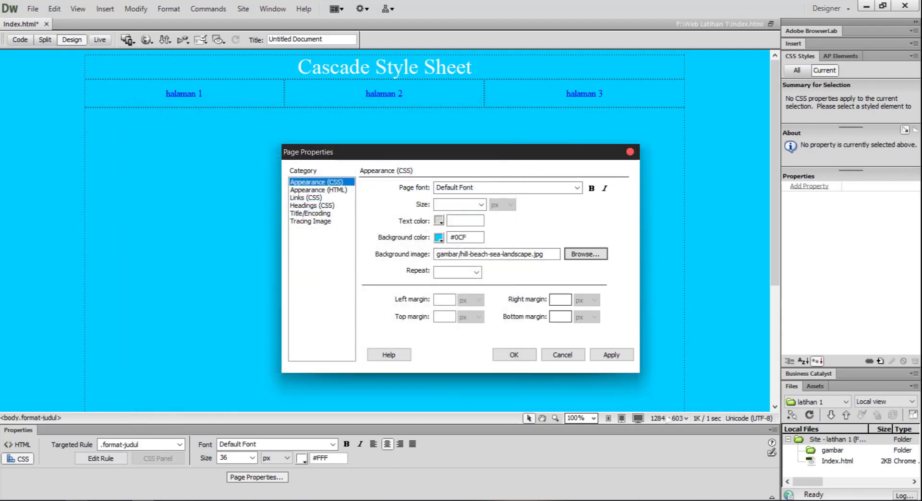
left_click(617, 358)
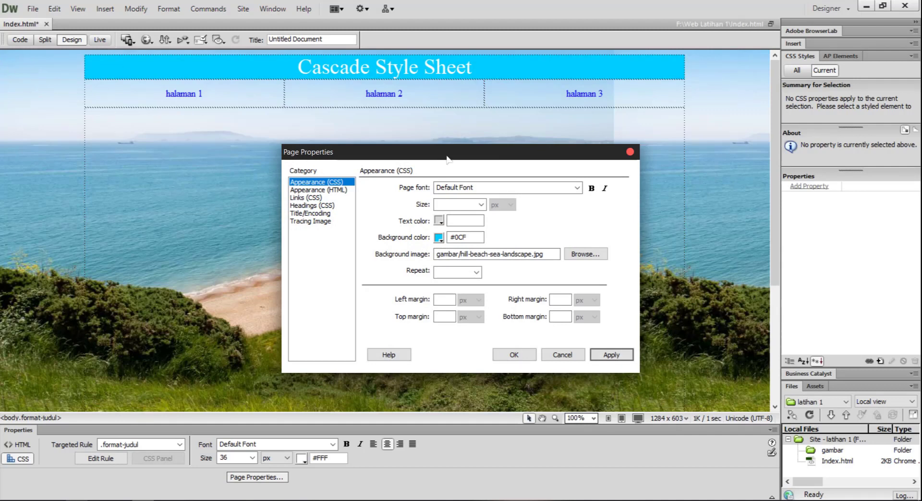
Set the background image's repeat option to no-repeat and apply it to the page.
left_click_drag(446, 158, 422, 140)
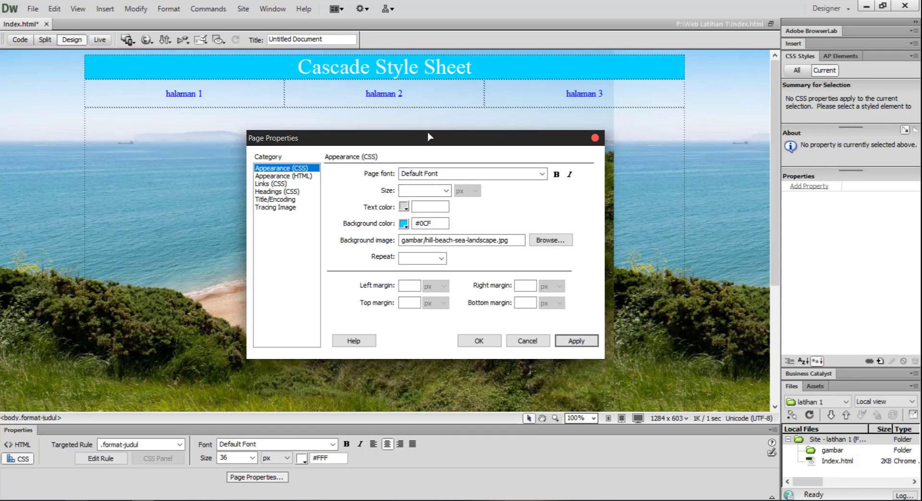
left_click_drag(454, 136, 380, 138)
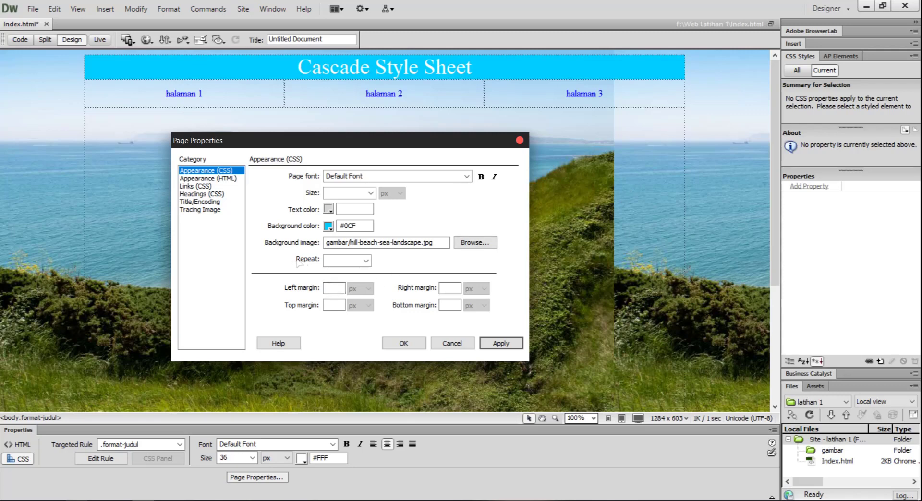
left_click(355, 260)
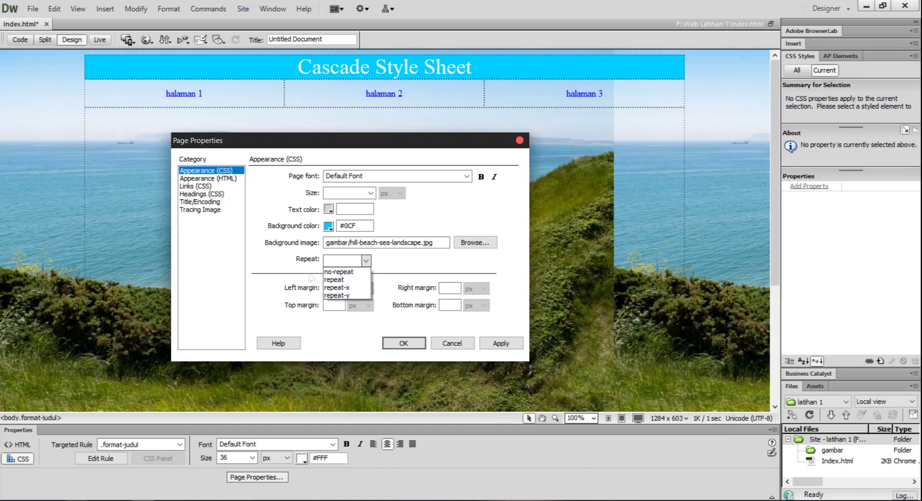
left_click(339, 272)
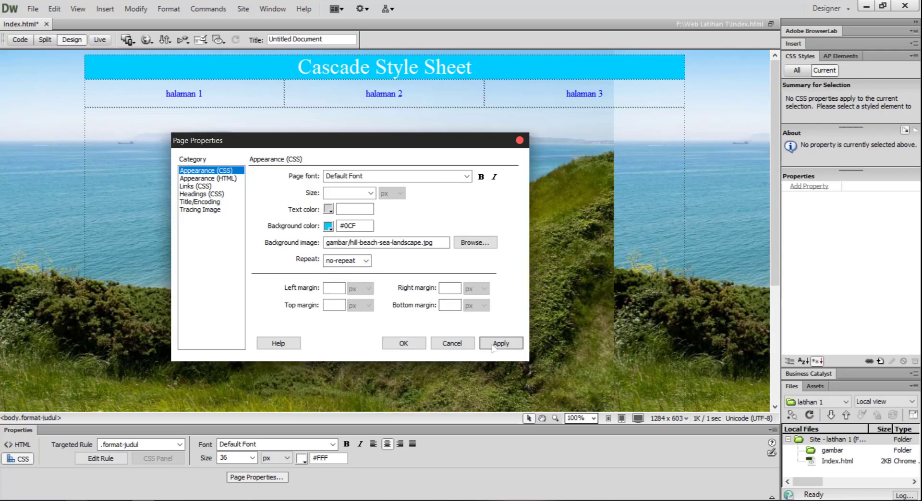
left_click(501, 343)
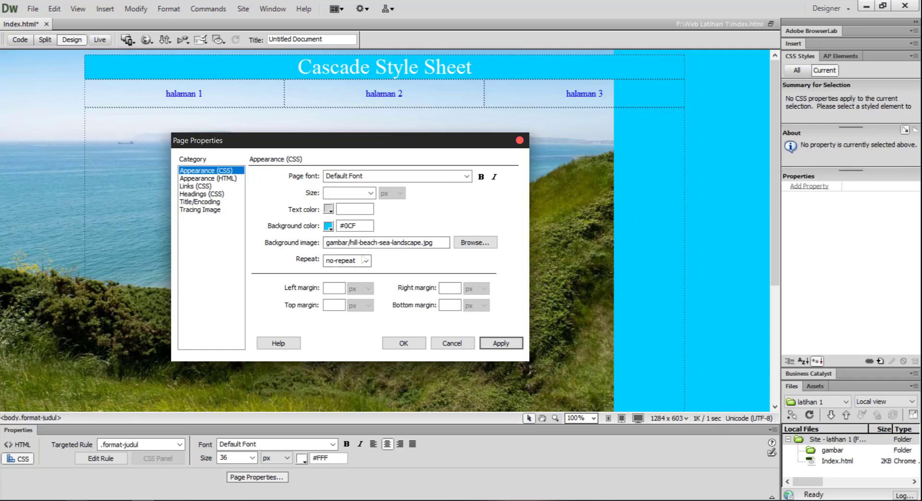
Set the background image's repeat option to repeat and apply it to the page.
left_click(366, 261)
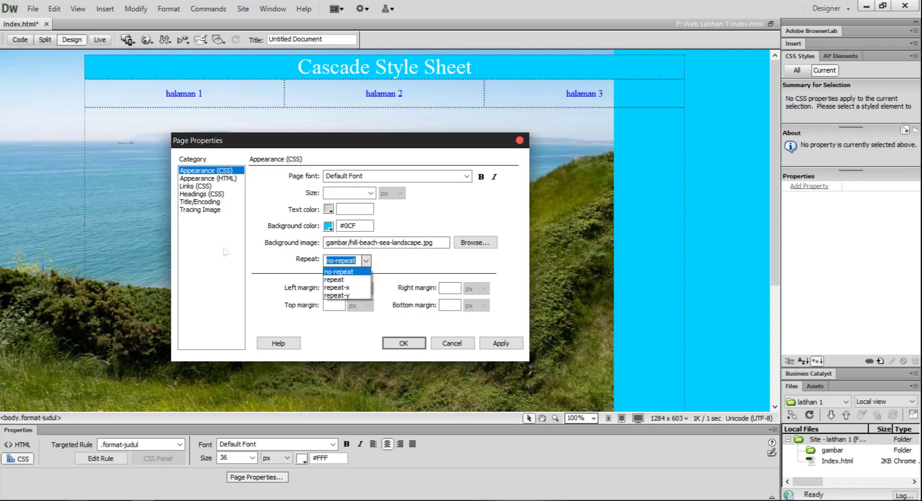
left_click(335, 279)
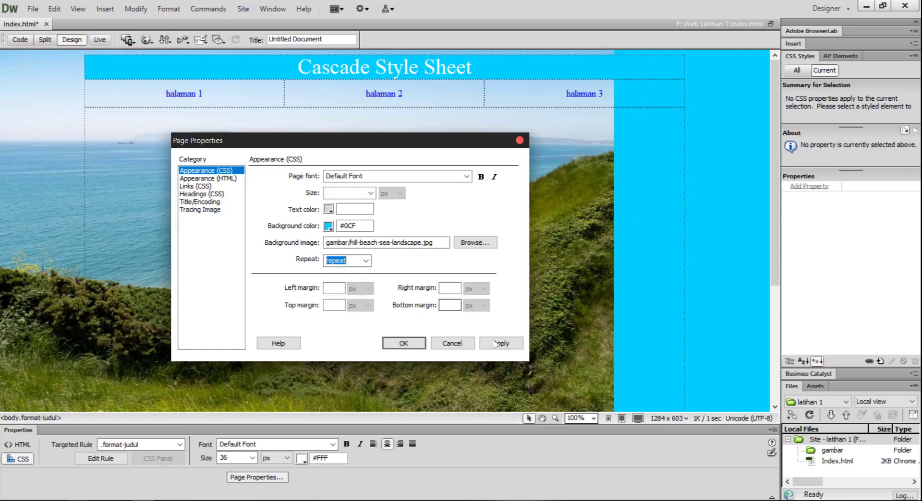
left_click(499, 343)
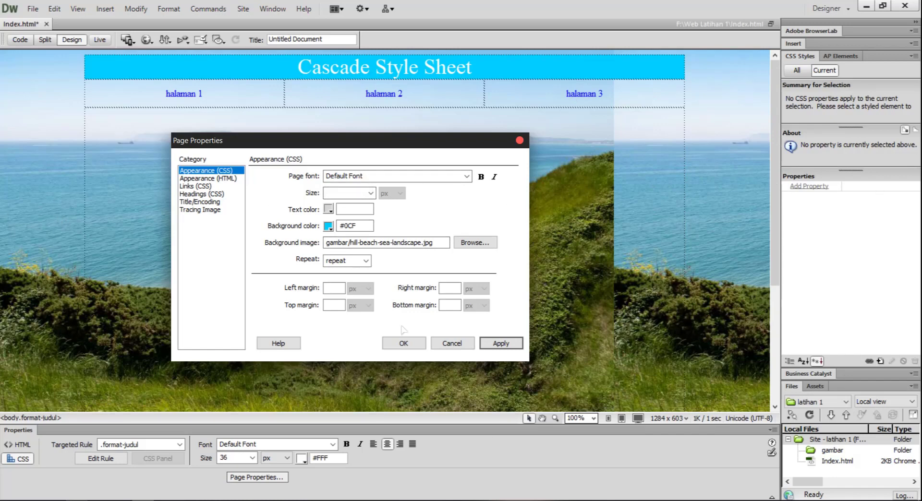
left_click(366, 260)
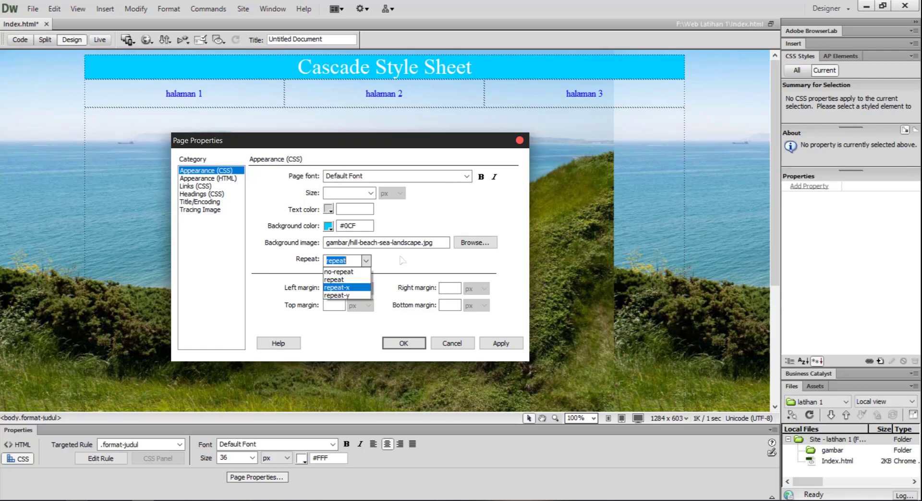
left_click(422, 260)
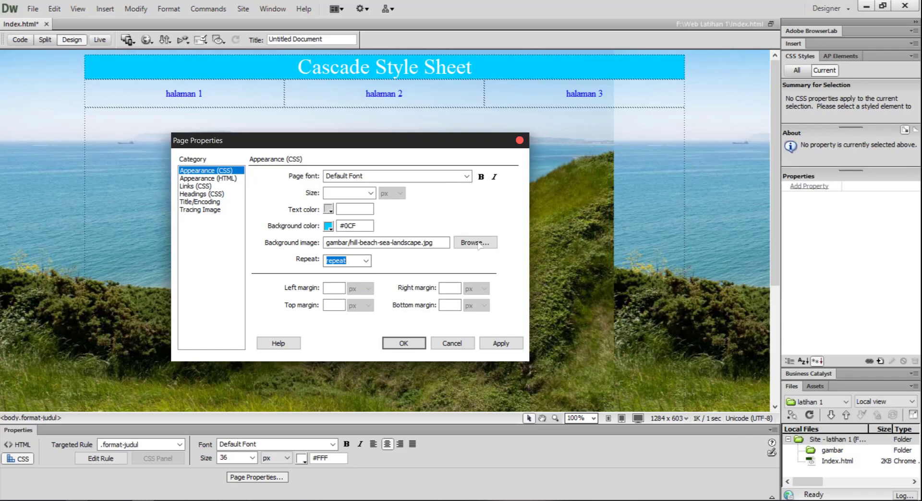
Remove the background image from the page's CSS appearance settings and apply the change.
left_click(446, 242)
left_click_drag(421, 242, 308, 241)
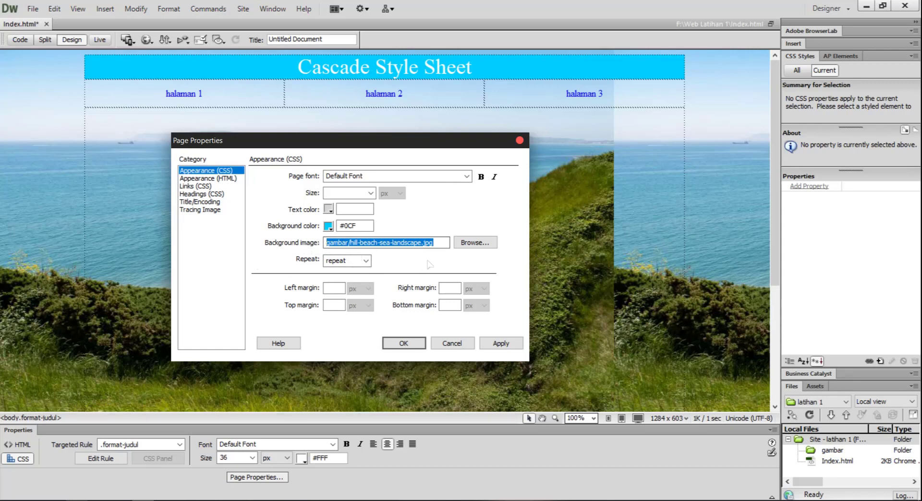
key("BackSpace")
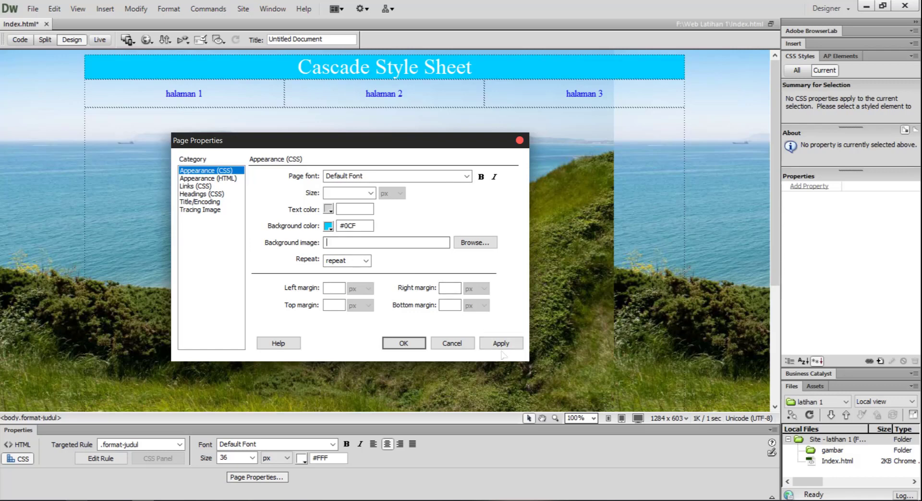
left_click(501, 344)
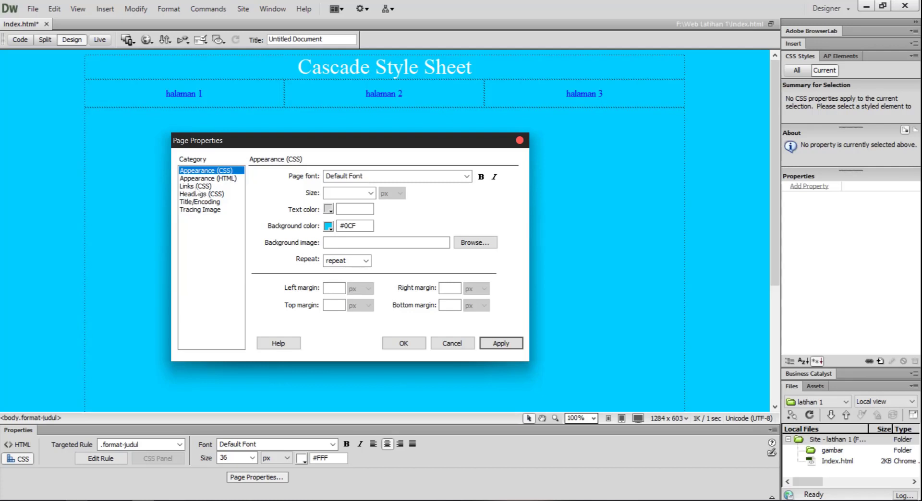
Set the underline style of the page's CSS links to show the underline only on rollover.
left_click(197, 190)
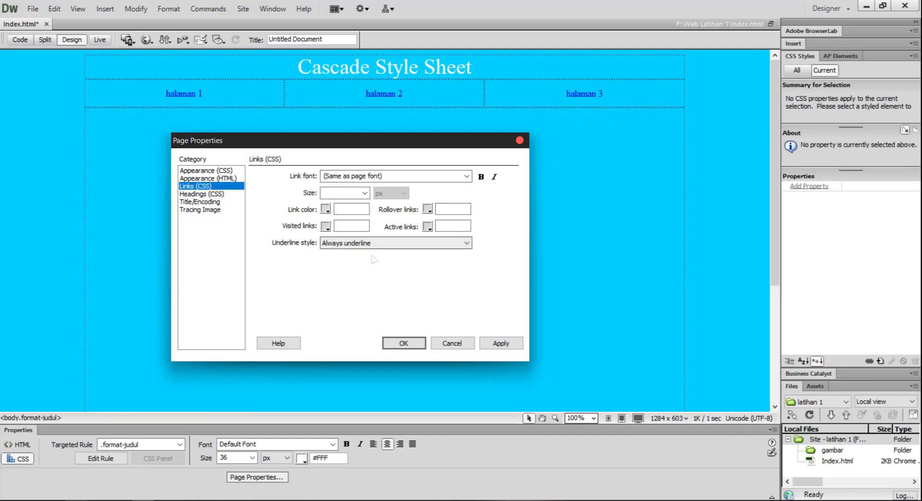
left_click(402, 245)
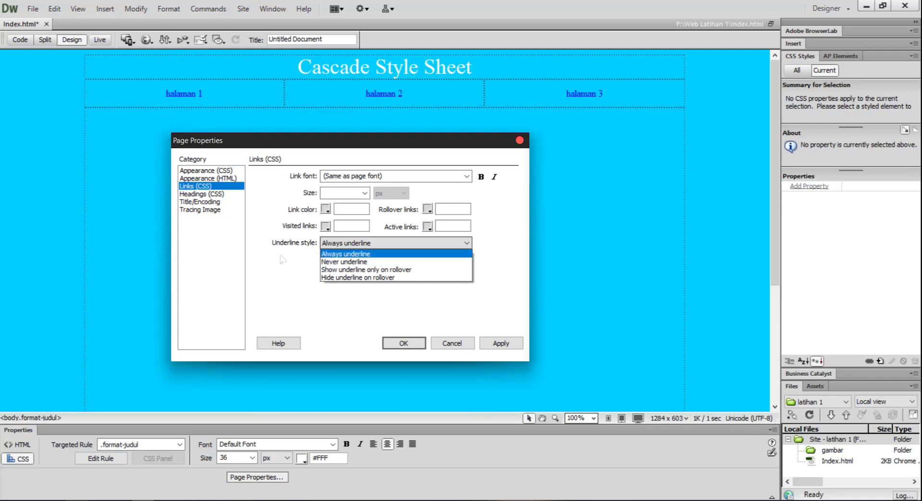
left_click(347, 253)
left_click(348, 244)
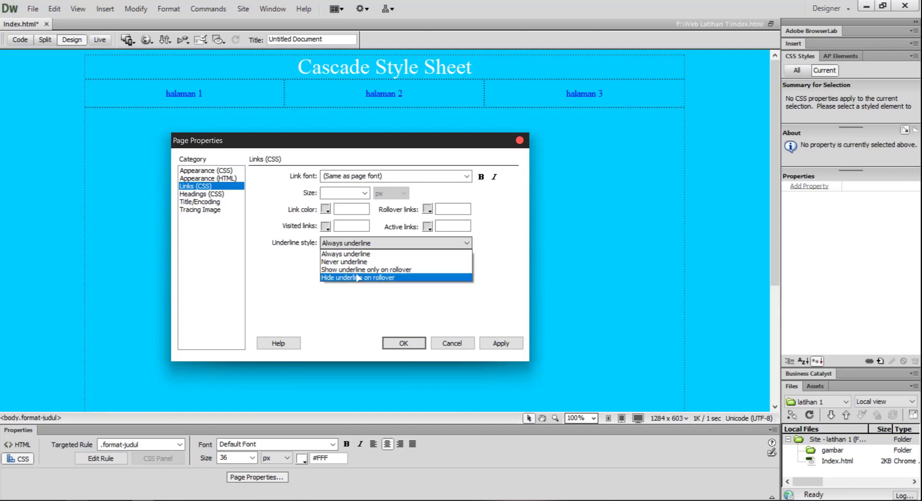
left_click(398, 271)
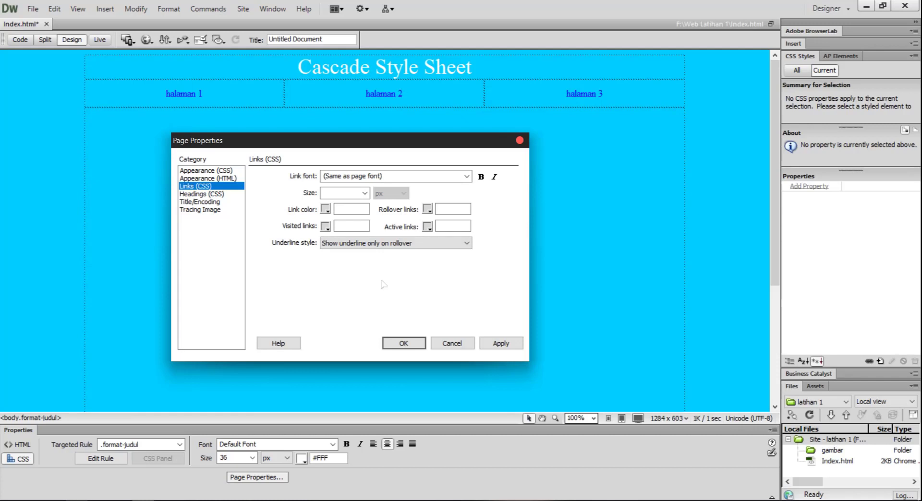
Set both the link color and the visited links color to #33F.
left_click(326, 210)
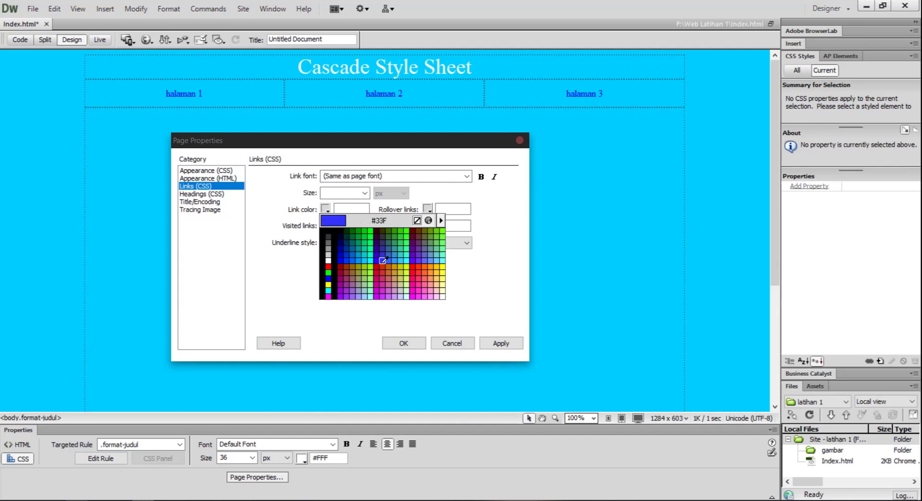
left_click(382, 261)
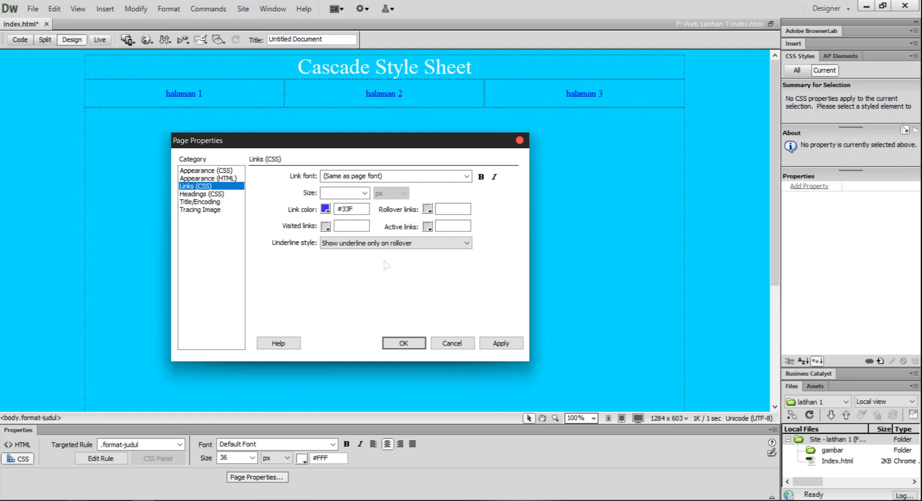
left_click(325, 226)
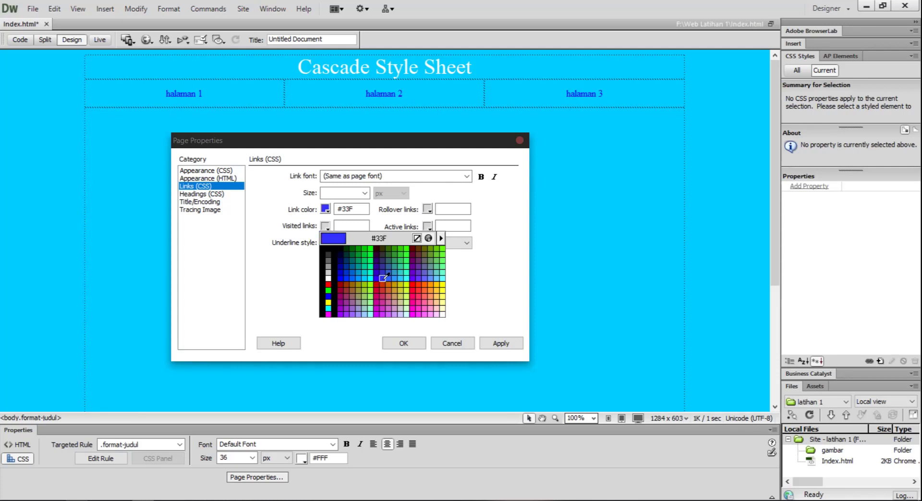
left_click(384, 277)
Set the rollover links color to #C3C, then apply and confirm the page properties.
left_click(426, 210)
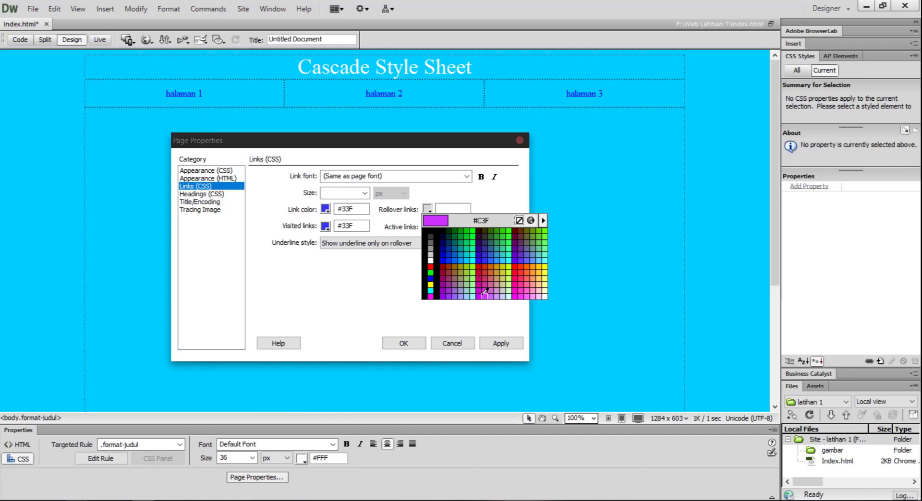
left_click(486, 287)
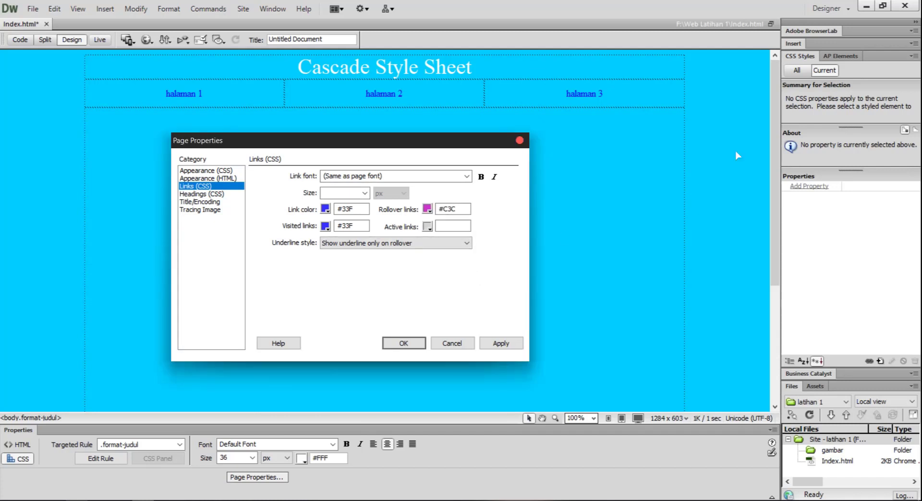
left_click(450, 223)
left_click(496, 346)
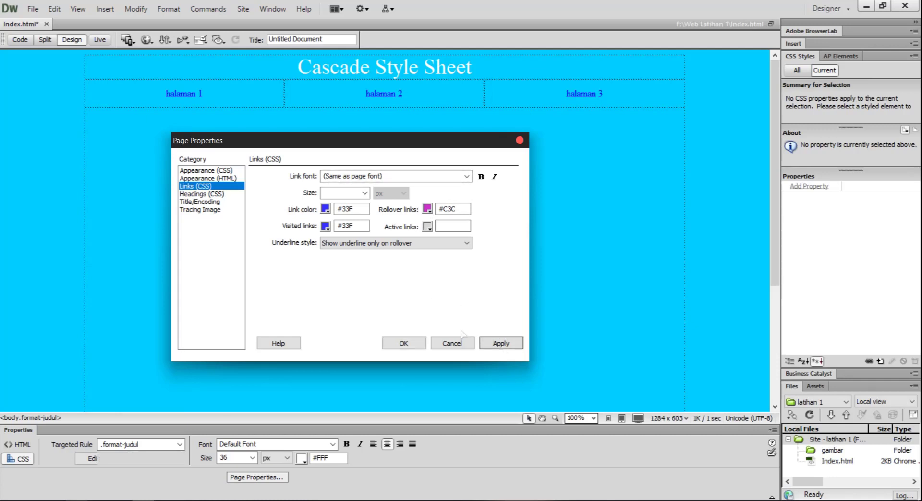
left_click(403, 343)
Give the menu row with halaman 1, halaman 2 and halaman 3 a white #FFFFFF background.
left_click(120, 66)
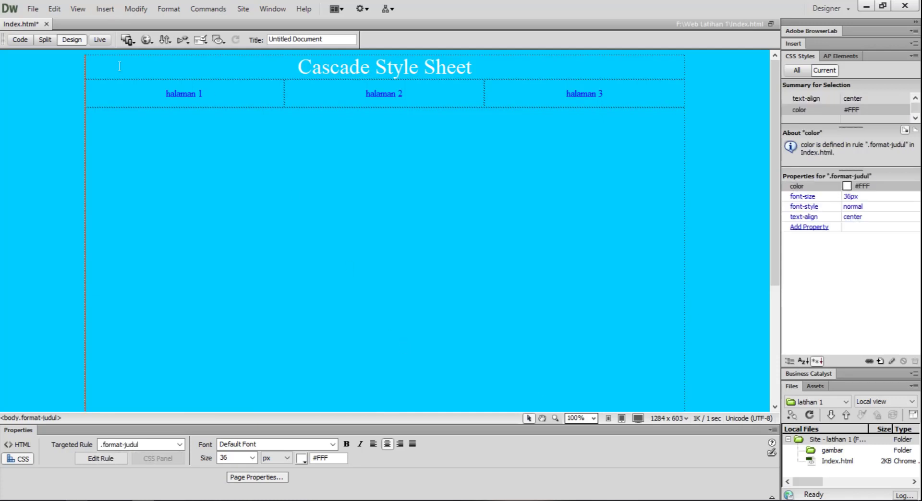
left_click(442, 247)
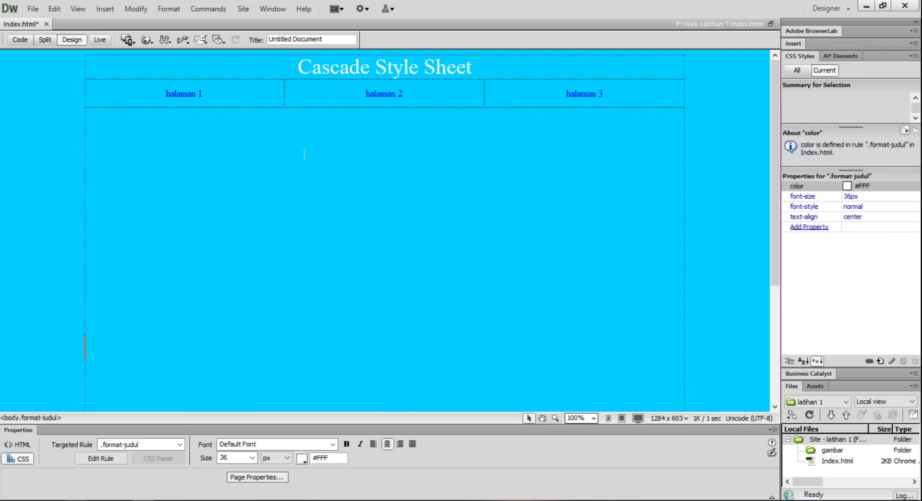
left_click_drag(143, 97, 639, 94)
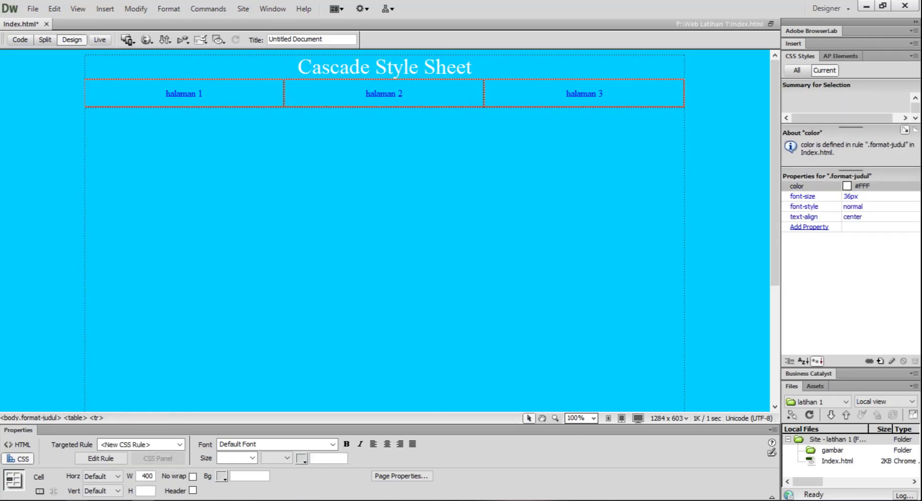
left_click(223, 477)
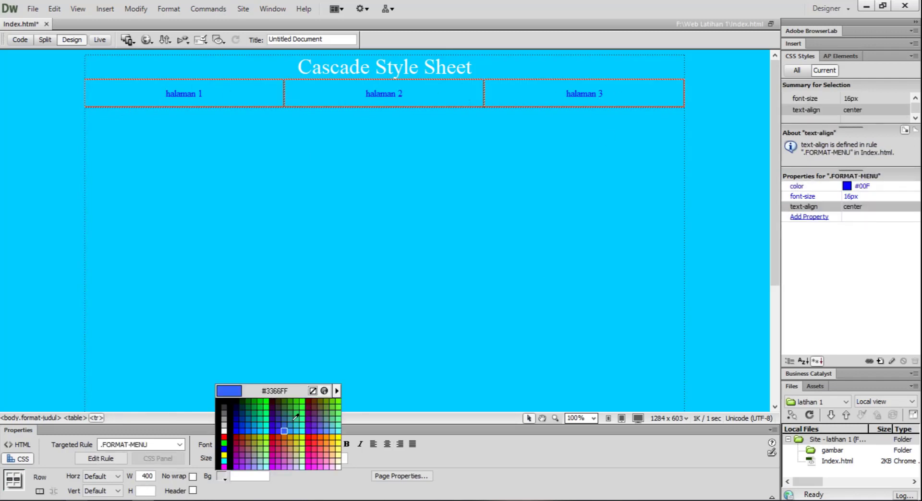
left_click(224, 431)
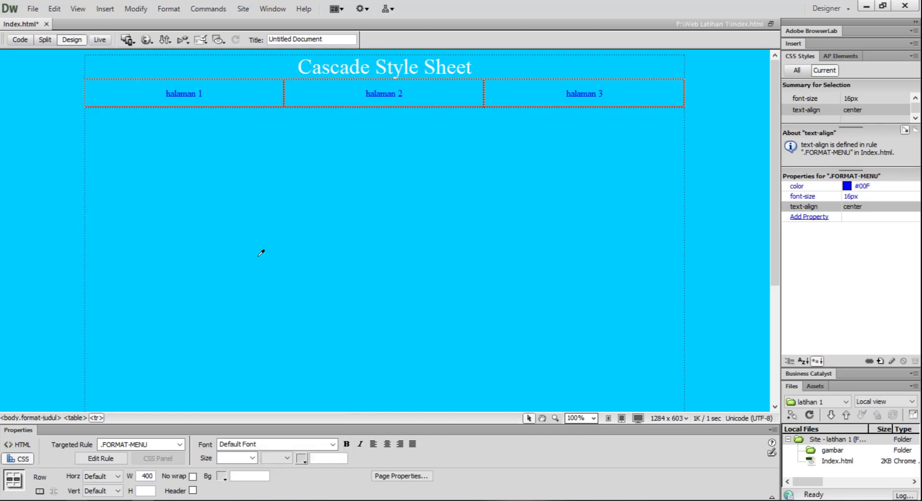
Set the background color of the large content cell below the menu row to #FFFFFF.
left_click(214, 176)
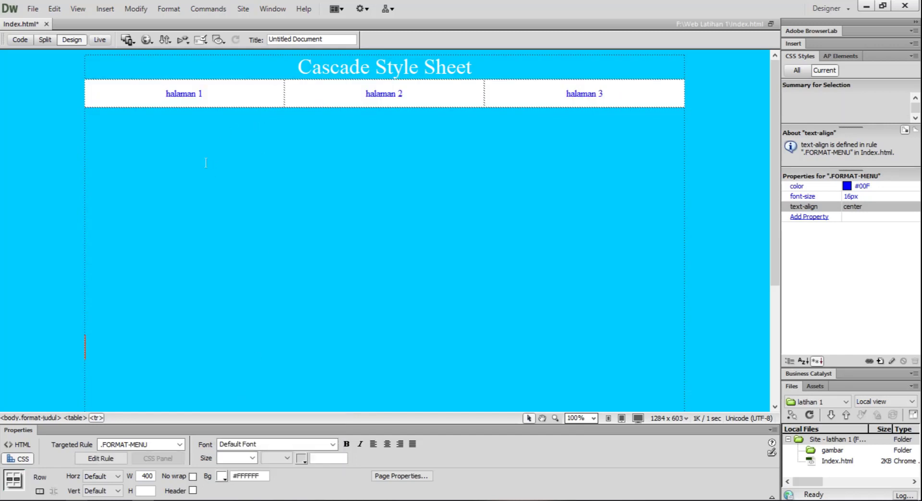
left_click(222, 478)
left_click(223, 430)
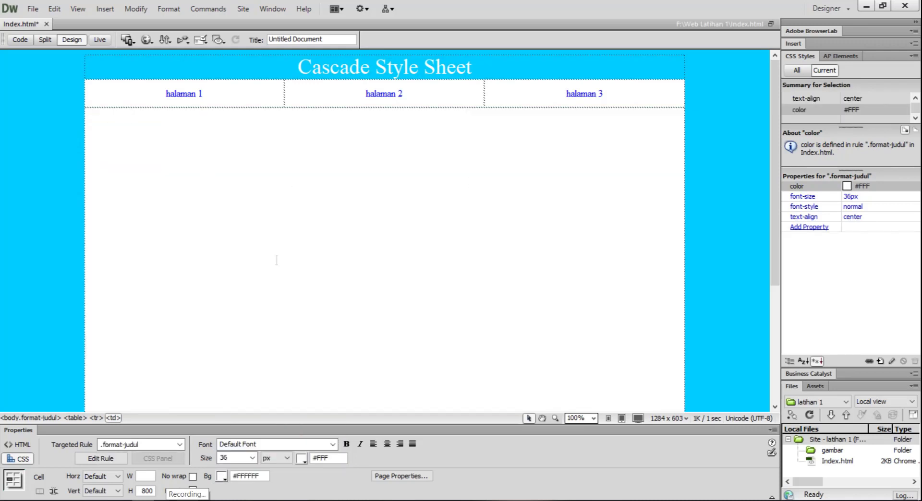
Open the list of file commands for the current document.
left_click(36, 9)
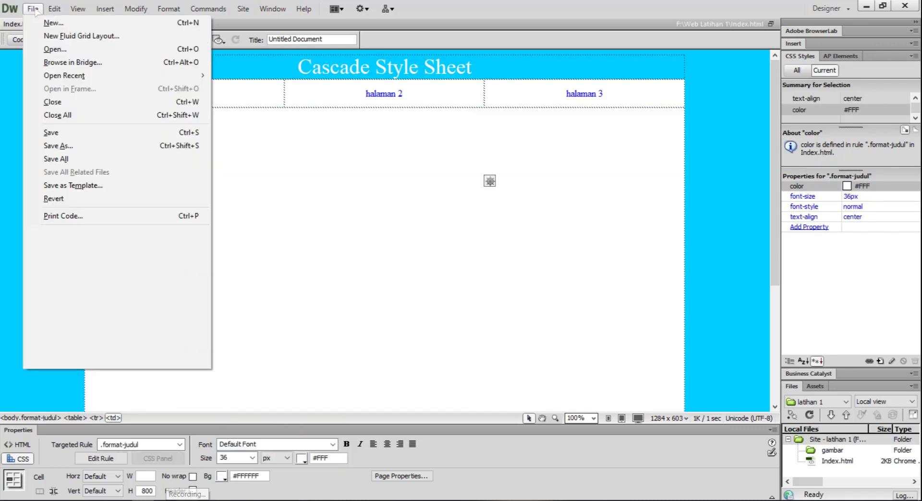